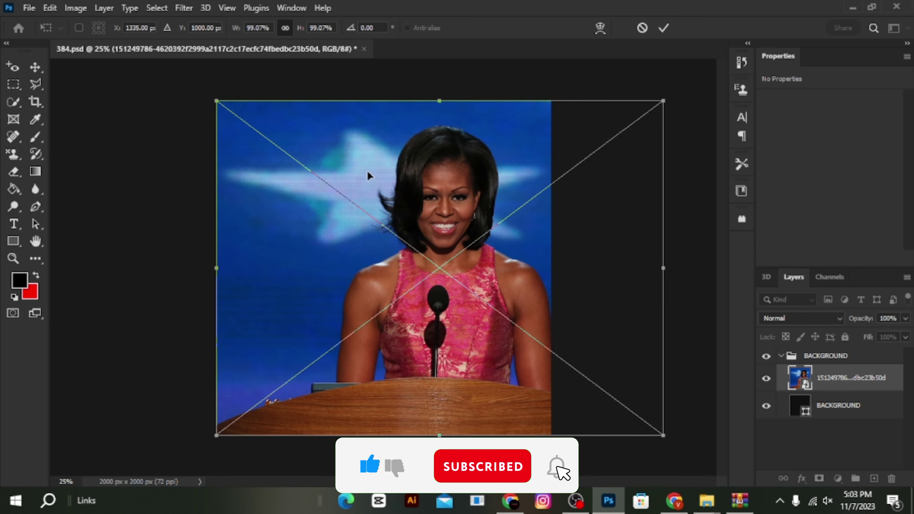
Commit the placed photo and draw a black rectangle about 1048 × 1992 px over the left half of the canvas
key("Return")
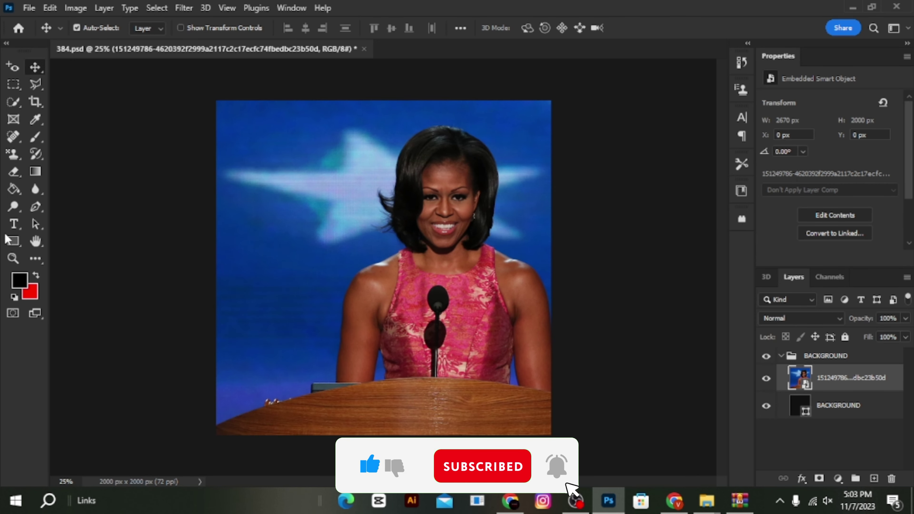
right_click(12, 246)
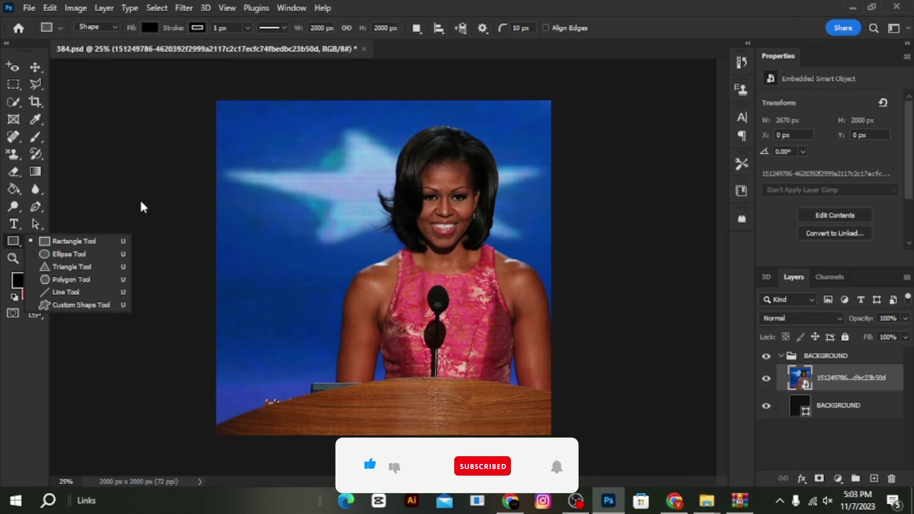
left_click(45, 237)
left_click_drag(214, 100, 389, 433)
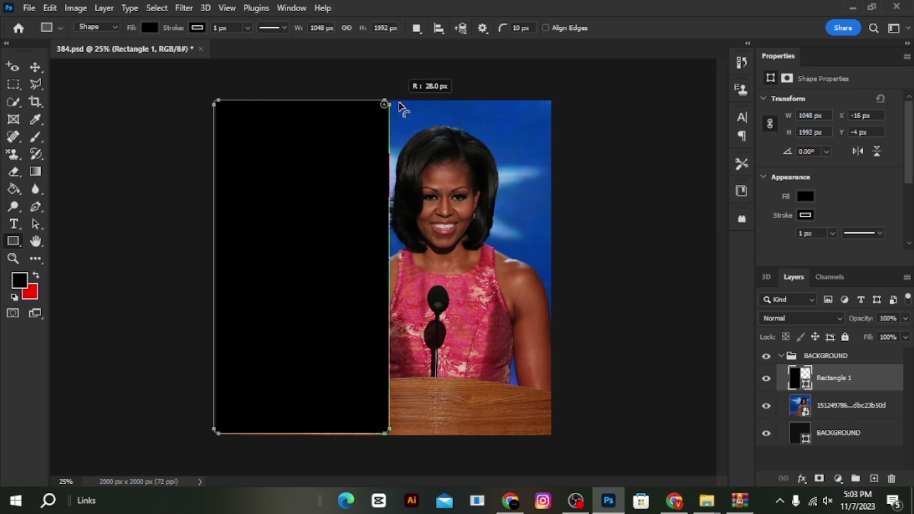
left_click(36, 67)
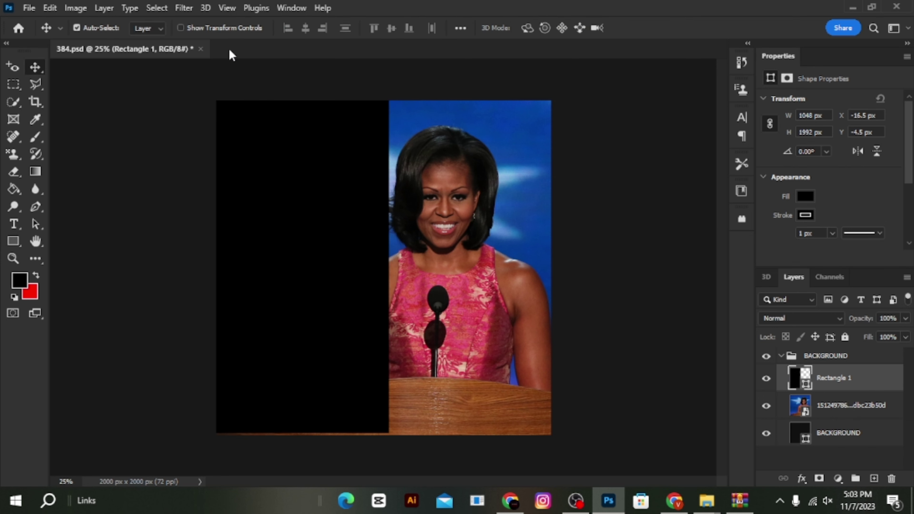
With the rulers shown, stretch the black rectangle to about 2065 px high, past the canvas bottom, and align it with the left canvas edge
key("ctrl+r")
key("ctrl+t")
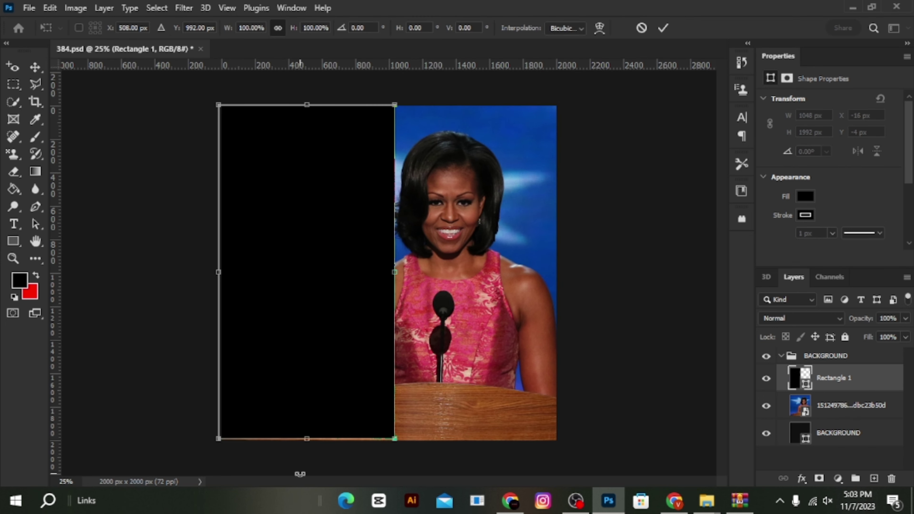
left_click_drag(309, 439, 308, 447)
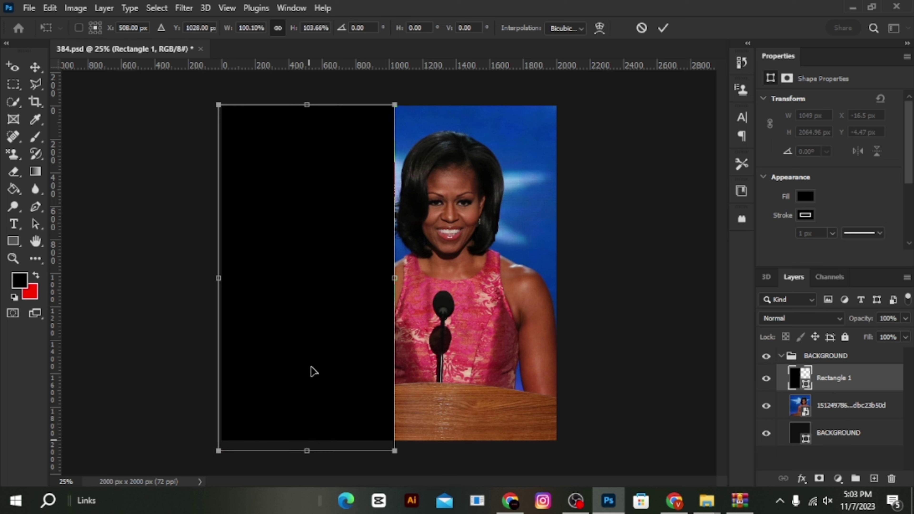
key("Return")
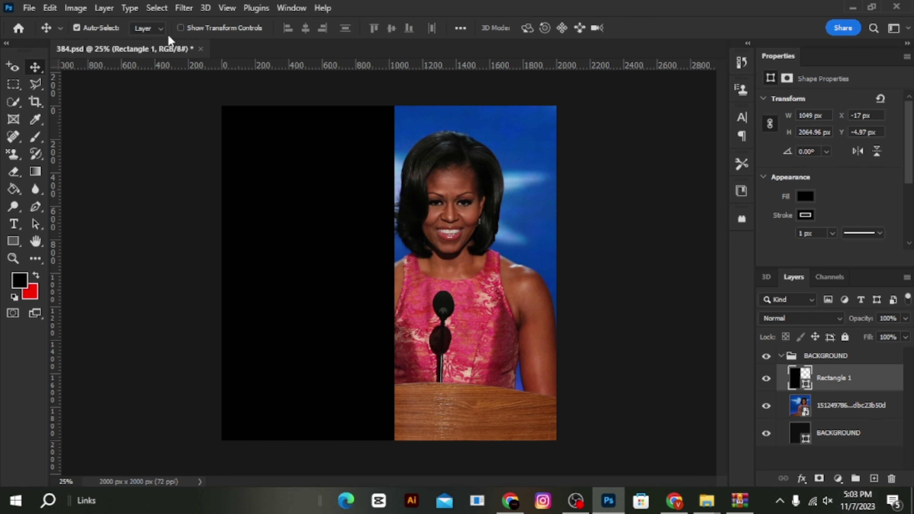
left_click_drag(373, 245, 373, 243)
Convert the black rectangle to a smart object and apply a Gaussian Blur with a radius of about 516.4 pixels
left_click(183, 7)
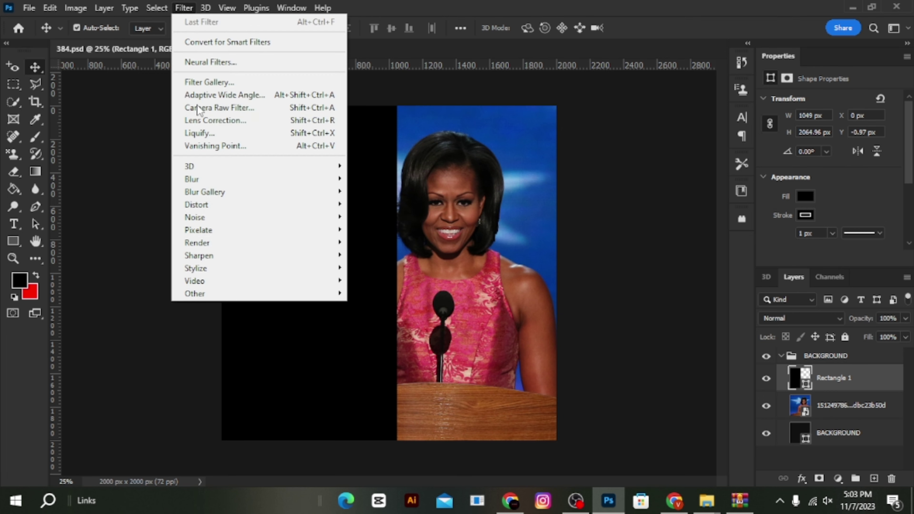
mouse_move(204, 181)
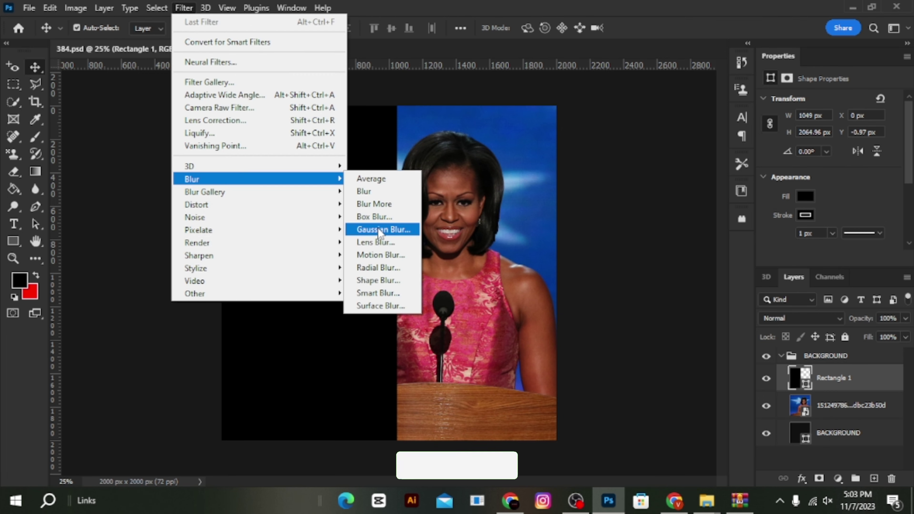
left_click(382, 230)
left_click(428, 194)
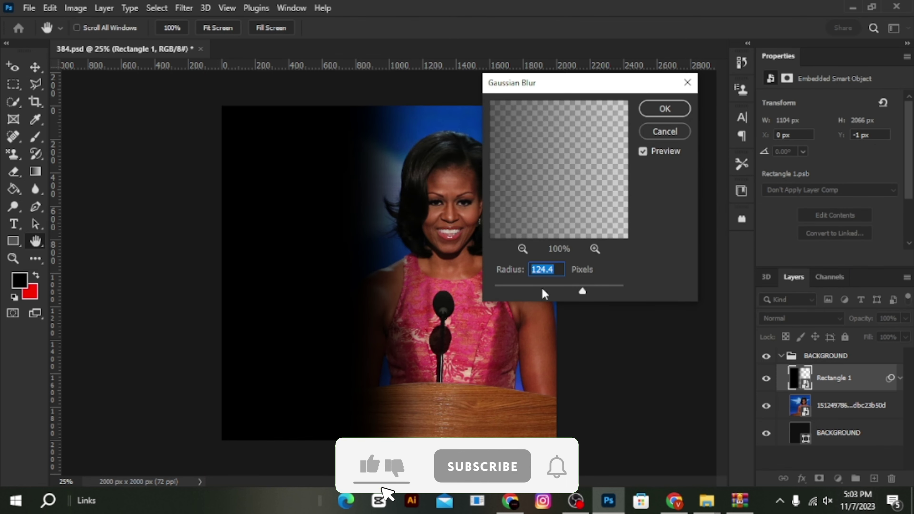
left_click(595, 291)
mouse_move(595, 290)
left_mouse_down()
mouse_move(605, 288)
mouse_move(539, 291)
mouse_move(611, 292)
left_mouse_up()
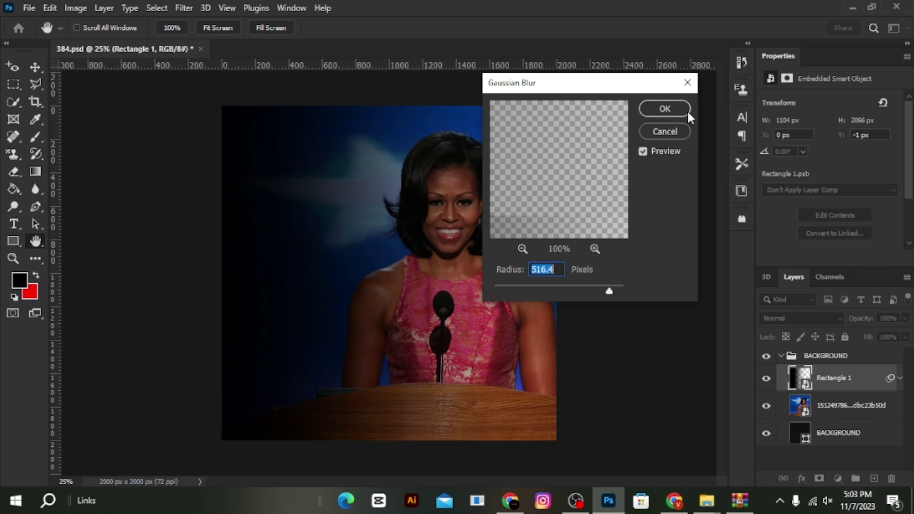
left_click(670, 112)
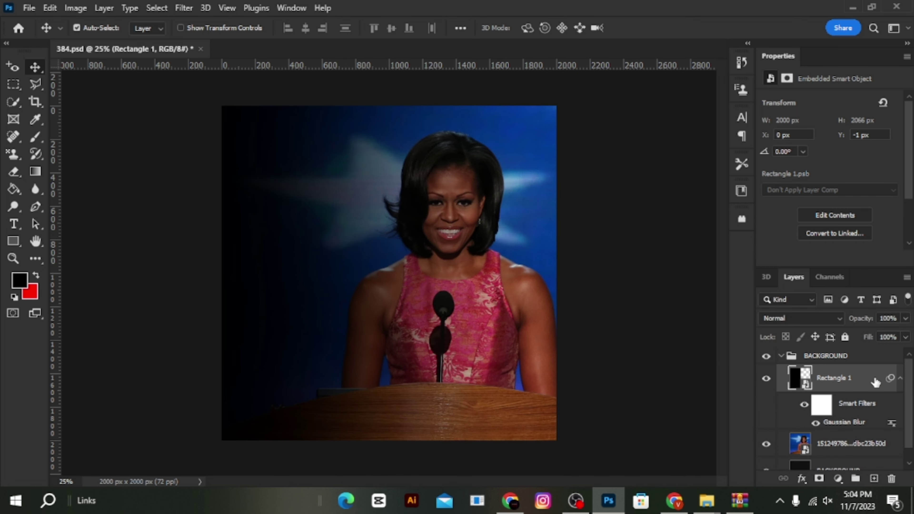
Add a Satin effect to the blurred rectangle, using the blue 022d75 sampled from the photo's background
double_click(875, 381)
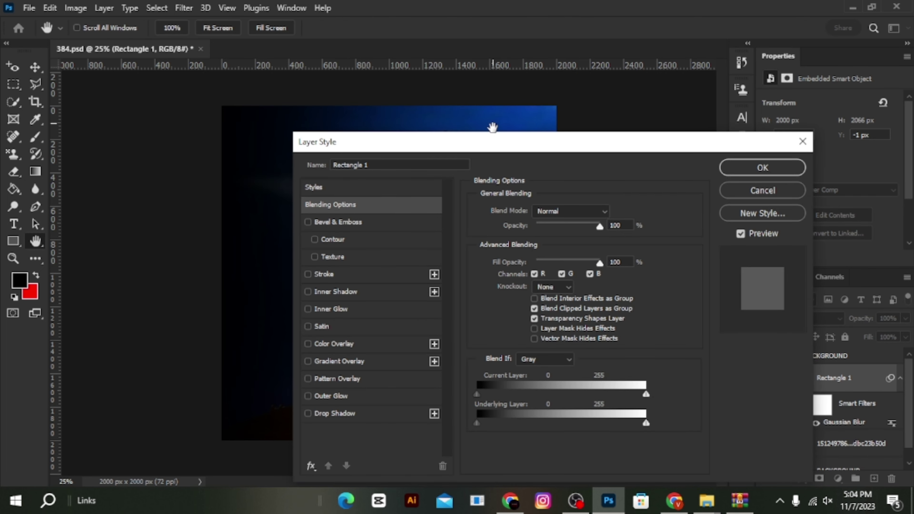
left_click_drag(493, 149, 706, 64)
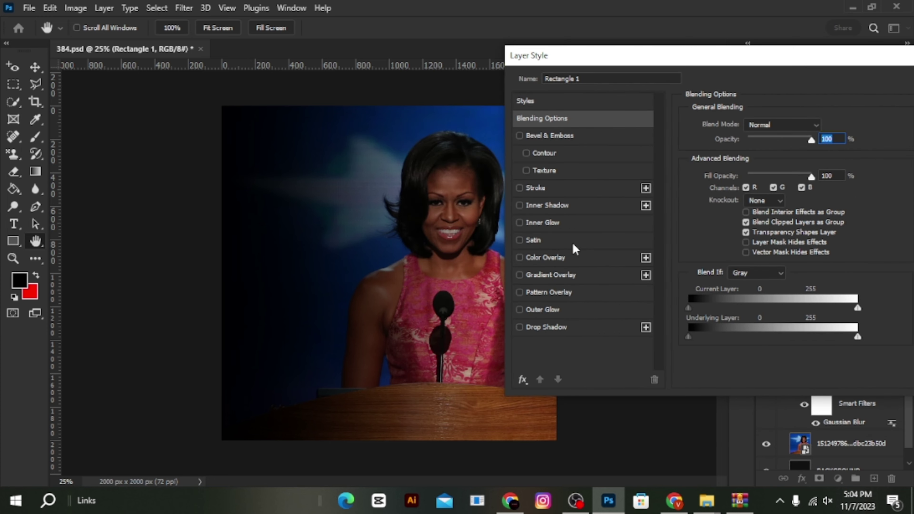
left_click(551, 241)
left_click(828, 127)
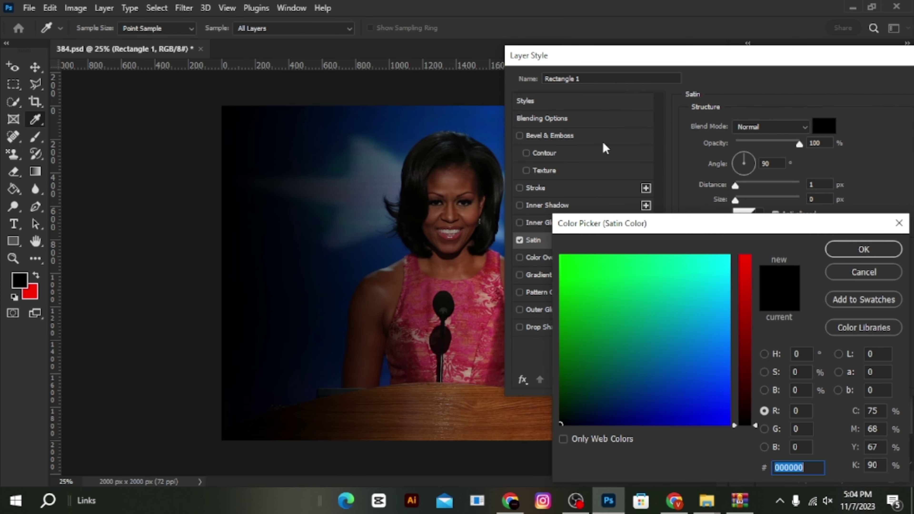
left_click(471, 114)
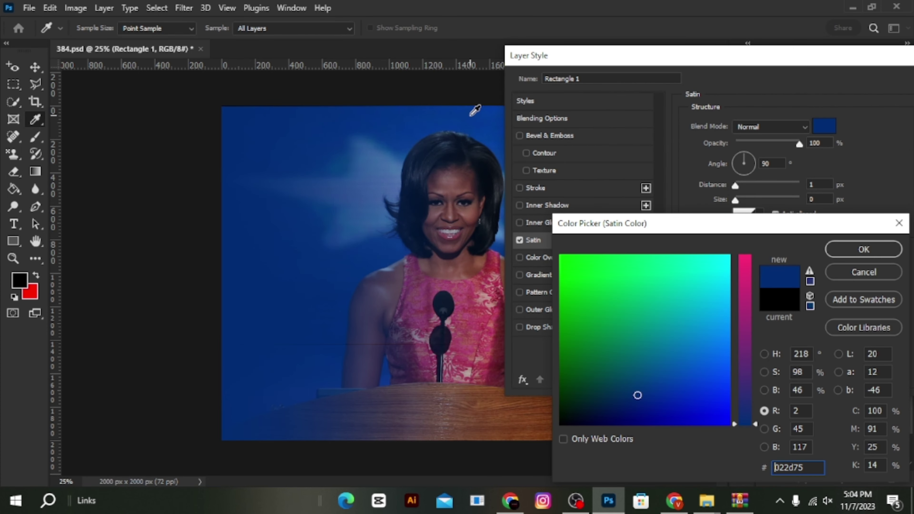
left_click(863, 249)
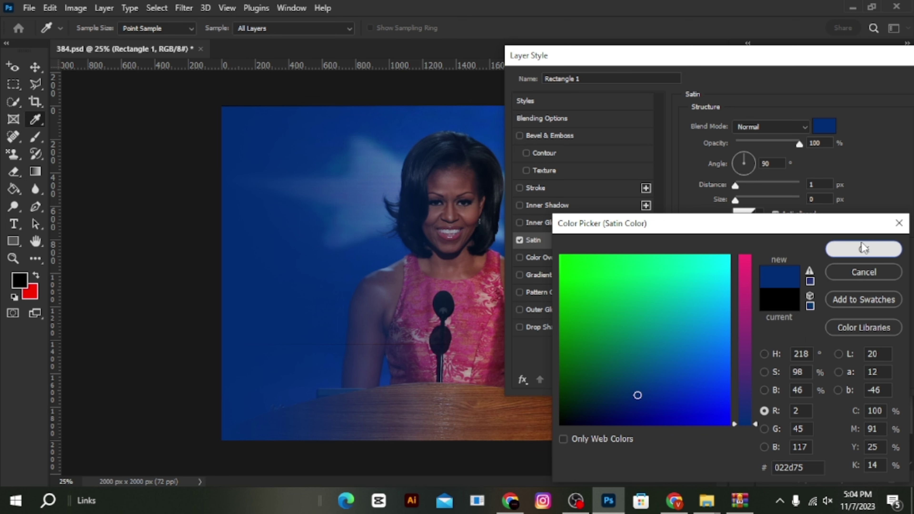
left_click_drag(652, 54, 548, 65)
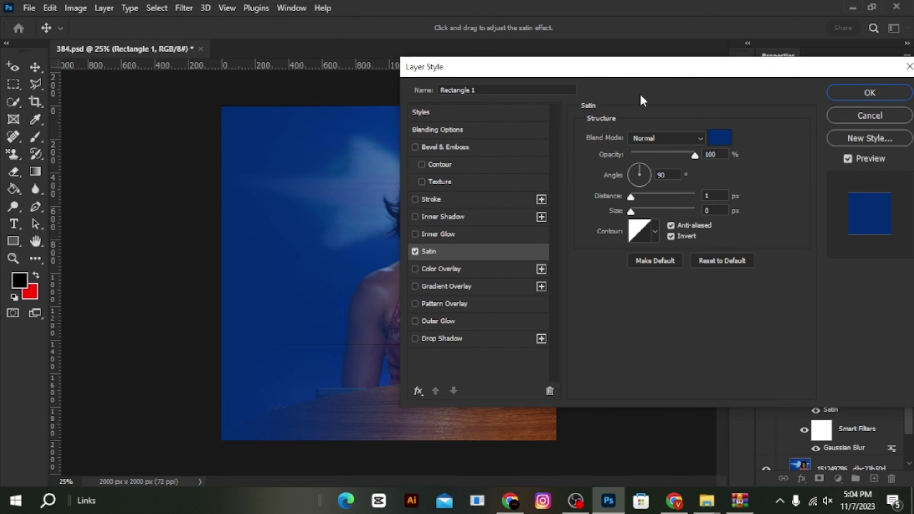
left_click(843, 96)
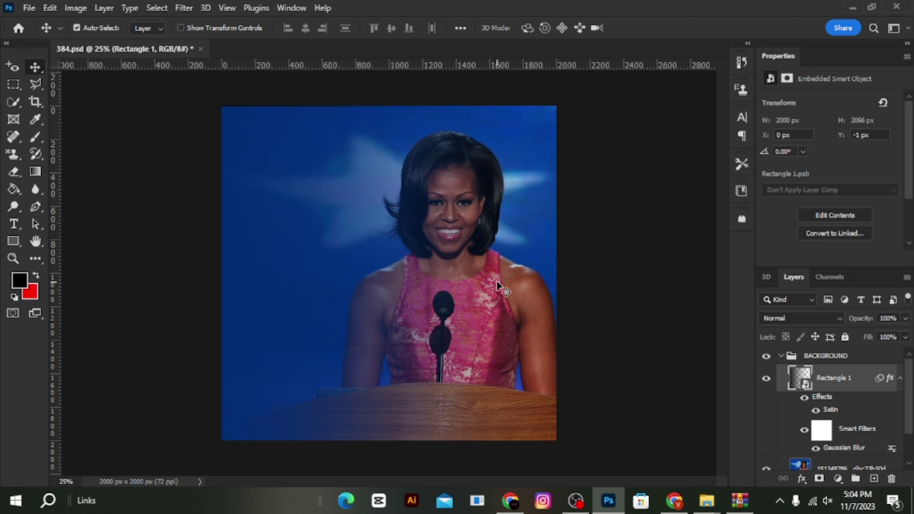
left_click_drag(496, 280, 604, 326)
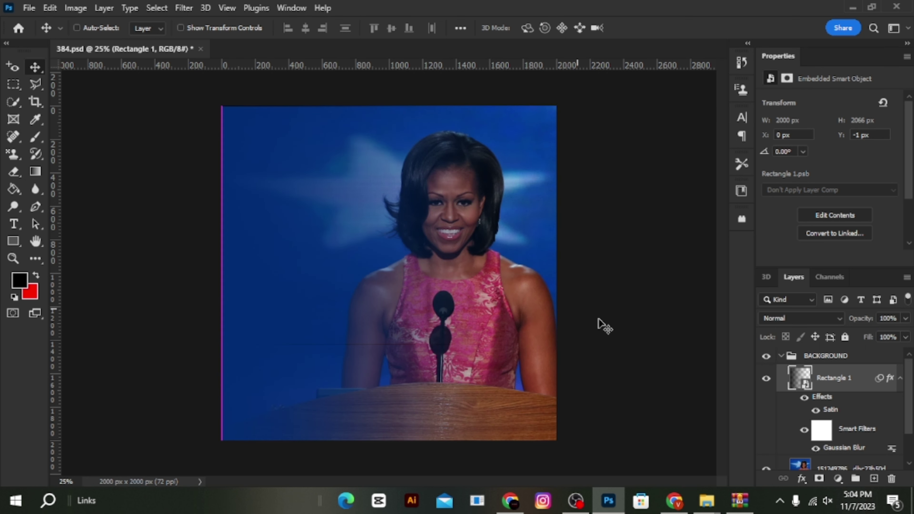
Shift the photo to the right and enlarge it to about 109.4%, and move the blue overlay left to X -208 px
scroll(860, 444, "down", 2)
left_click(843, 431)
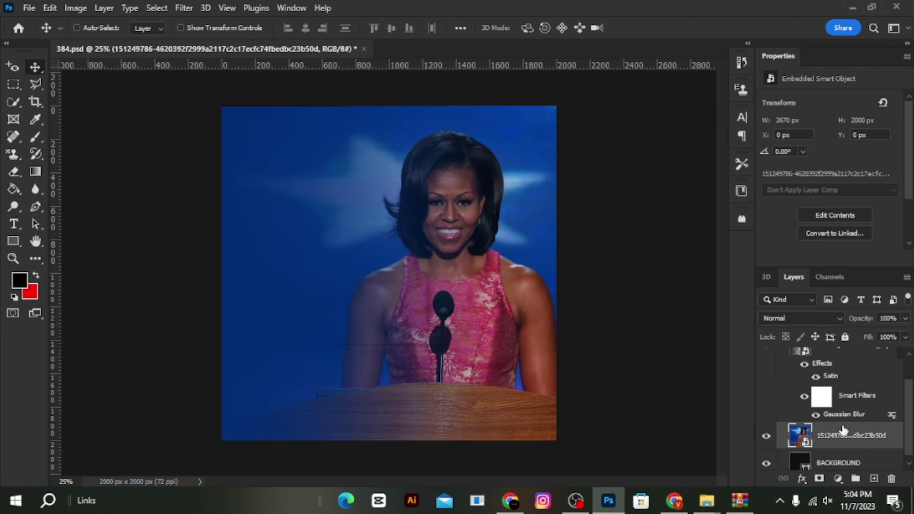
key("ctrl+t")
left_click_drag(461, 294, 483, 290)
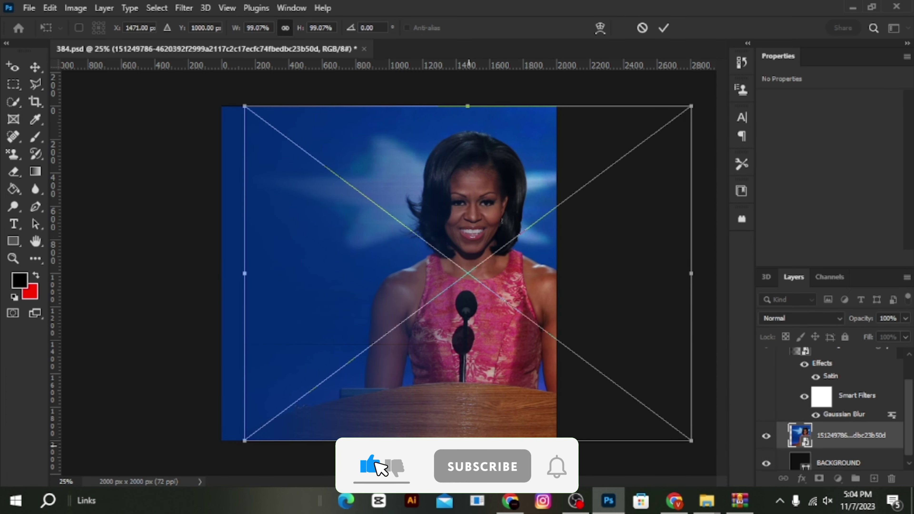
left_click_drag(468, 440, 468, 476)
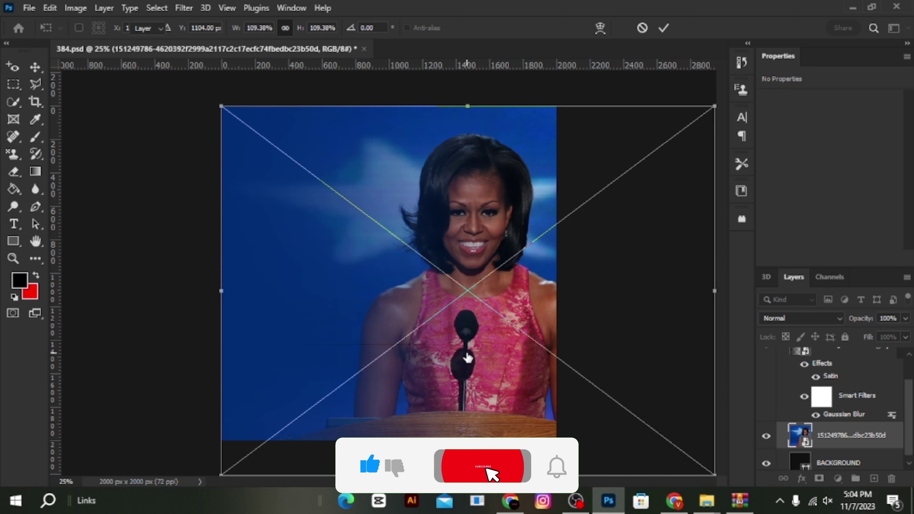
key("Return")
left_click_drag(308, 265, 273, 262)
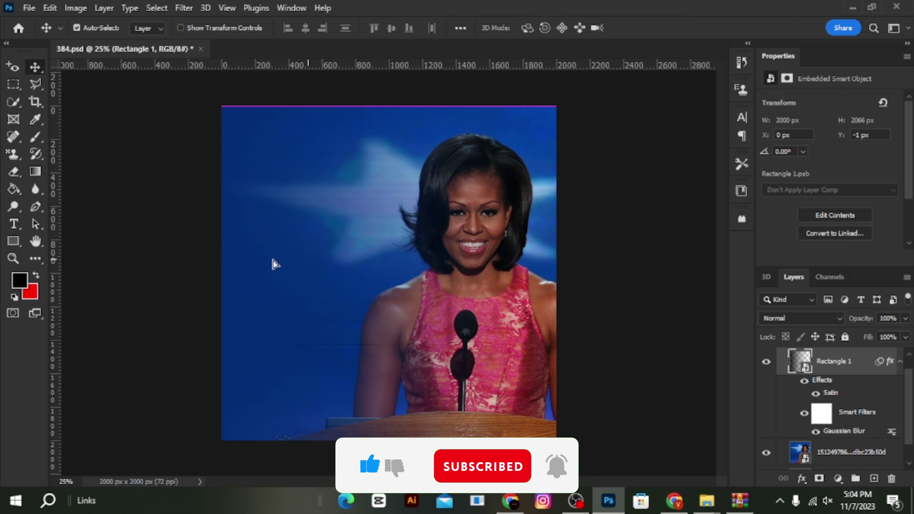
Create a text box left of the woman's head containing "FAILURE IS AN IMPORTANT PART OF YOUR GROWTH AND DEVELOPING RESILIENCE. DON'T BE AFRAID TO FAIL."
left_click(14, 225)
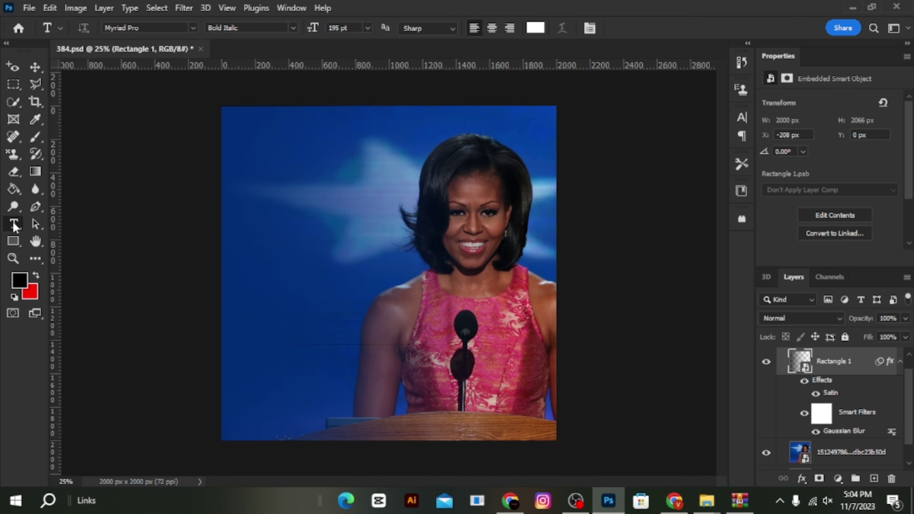
left_click_drag(224, 113, 395, 278)
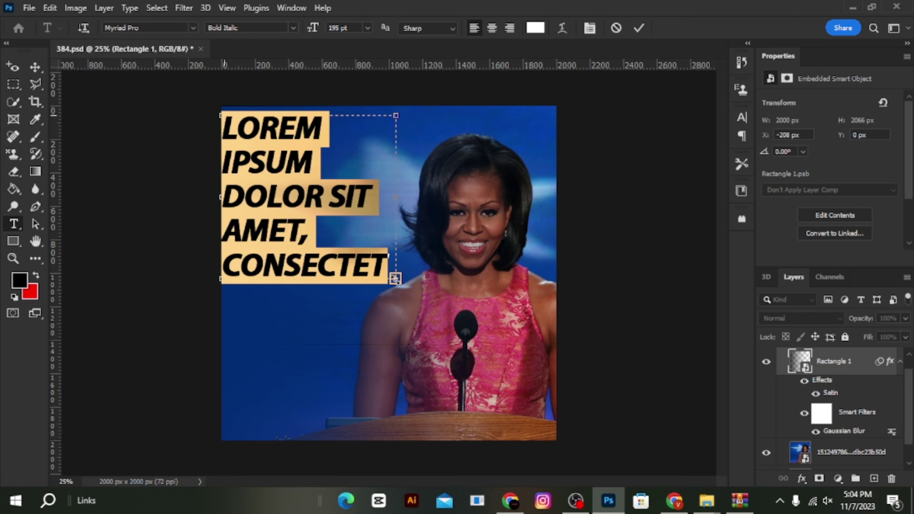
type("FAILURE IS AN IMPORTANT PART OF YOUR")
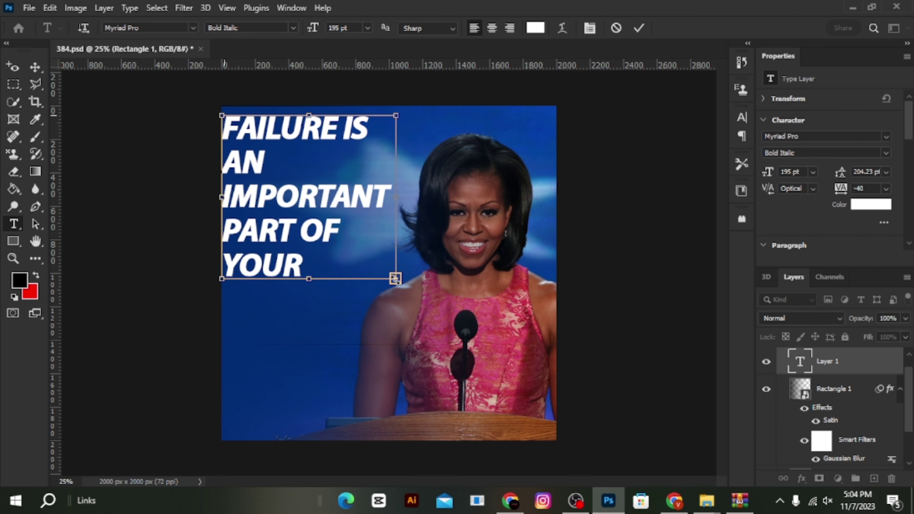
Set the quote's font size to 86 pt and its leading to Auto
key("ctrl+a")
left_click(591, 28)
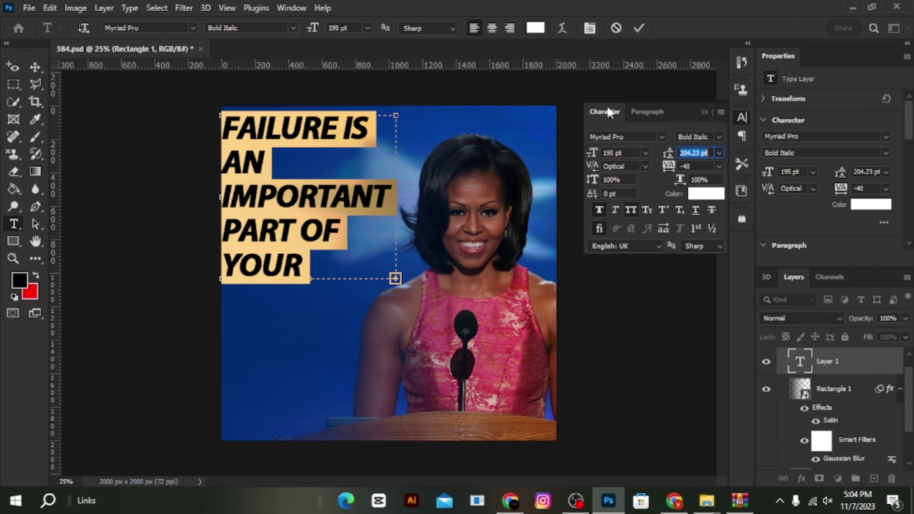
left_click_drag(595, 155, 524, 151)
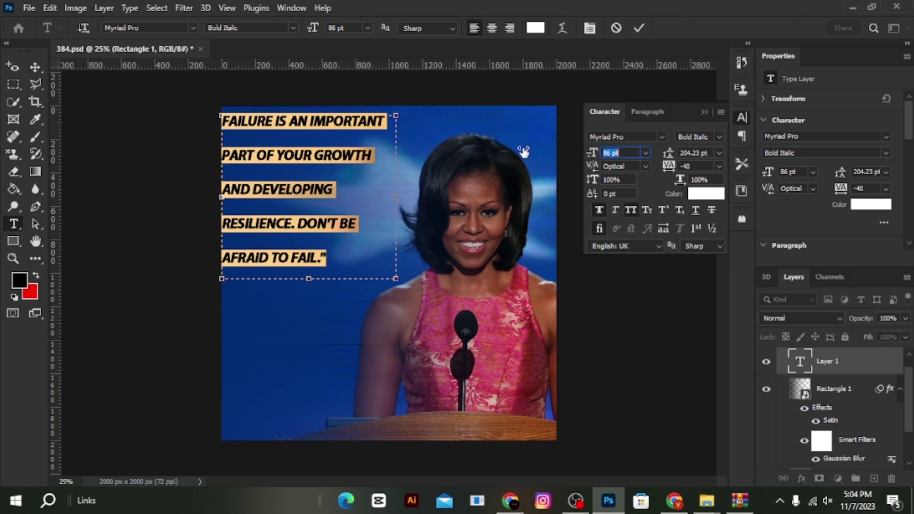
key("Tab")
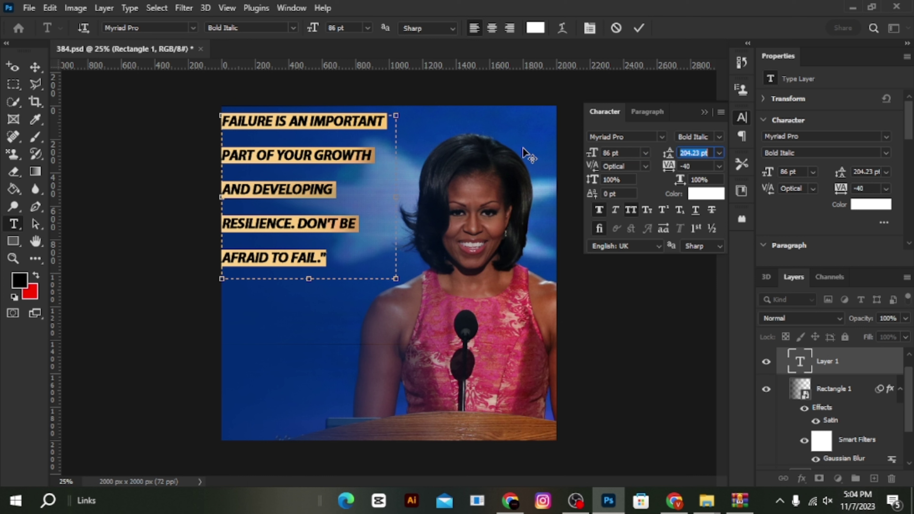
left_click(719, 154)
left_click(700, 165)
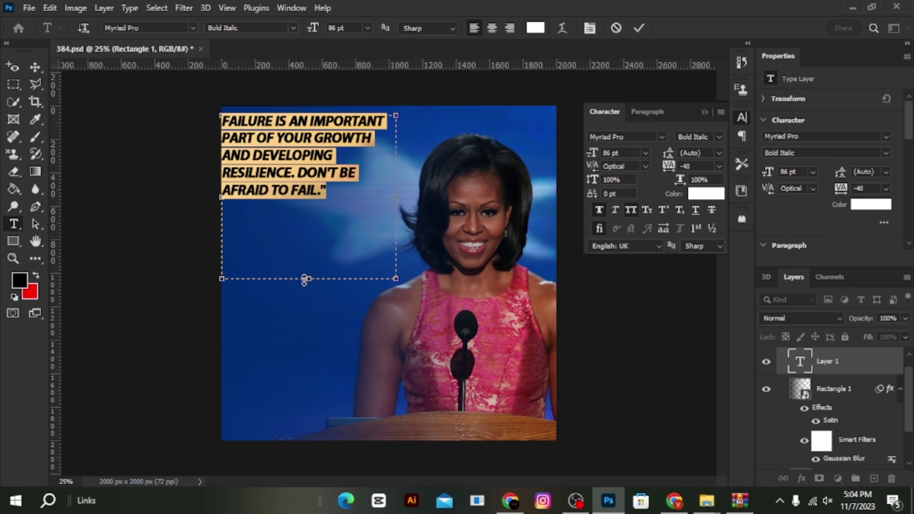
Narrow the text box so the quote wraps into eight lines, and adjust its height to fit just below the text
left_click_drag(305, 280, 290, 341)
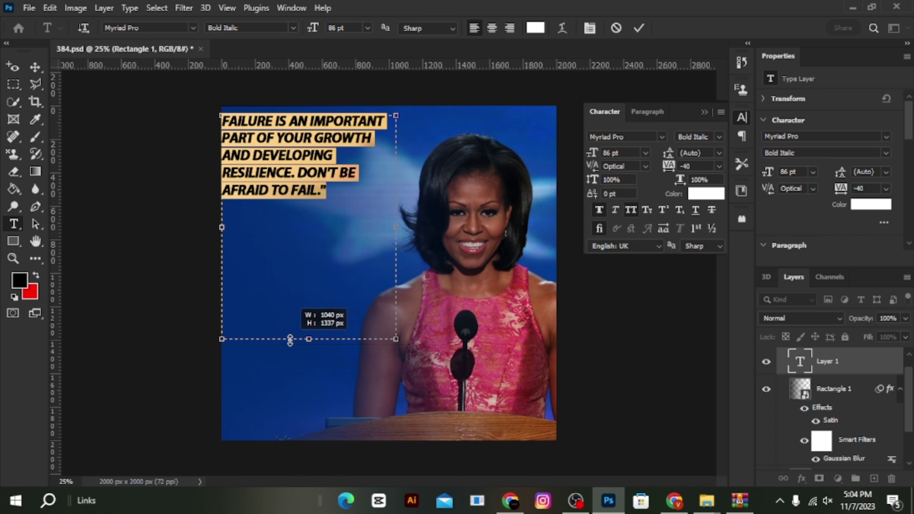
left_click_drag(392, 227, 330, 231)
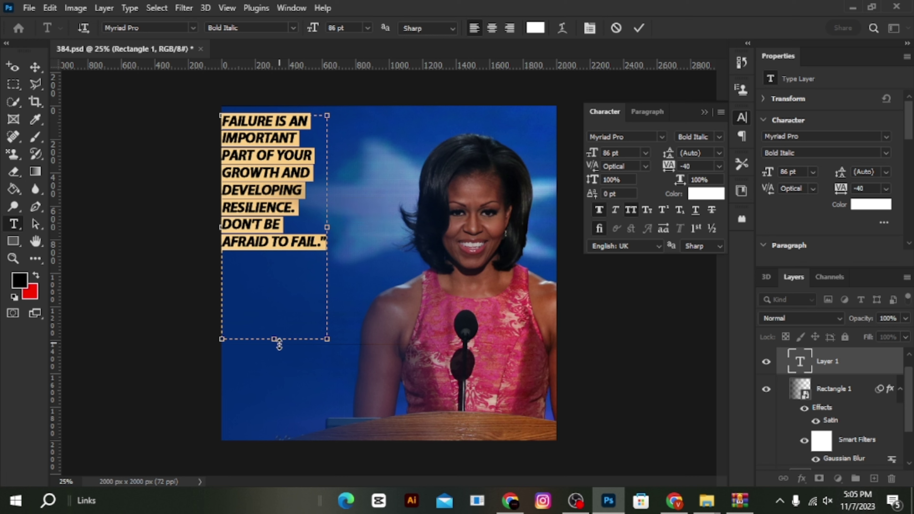
left_click_drag(270, 348, 273, 267)
left_click(35, 67)
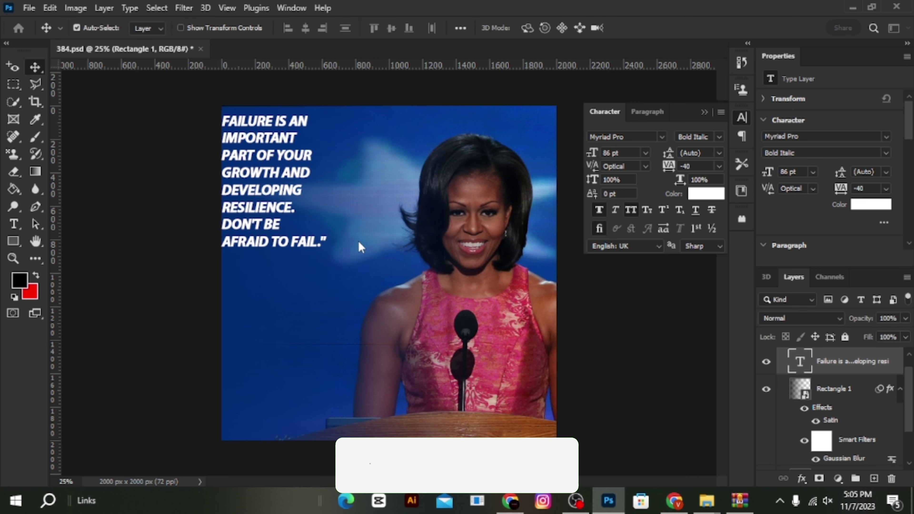
Enlarge the quote text to about 172.66% (148.41 pt) and nudge it slightly down and inward from the poster's left edge
key("ctrl+t")
left_click_drag(326, 257, 382, 332)
left_click_drag(329, 288, 343, 305)
left_click_drag(315, 126, 316, 115)
left_click_drag(324, 216, 323, 223)
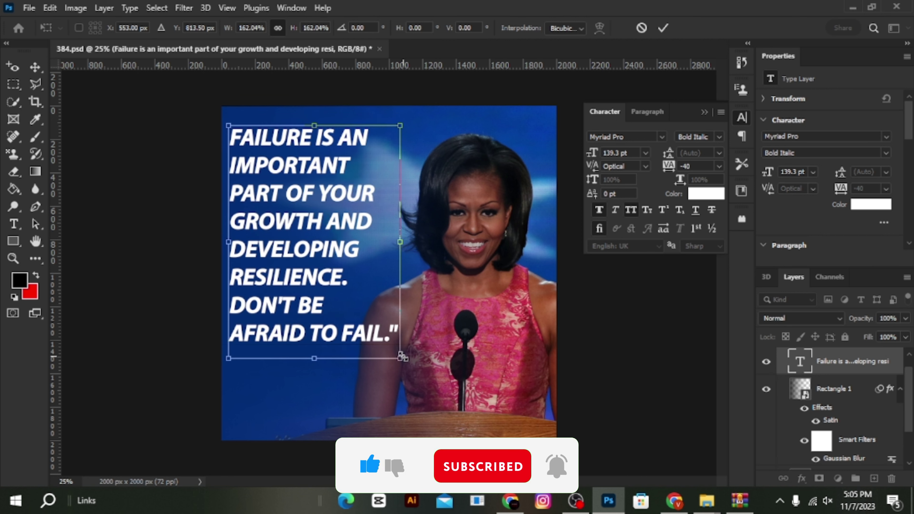
left_click_drag(402, 357, 410, 373)
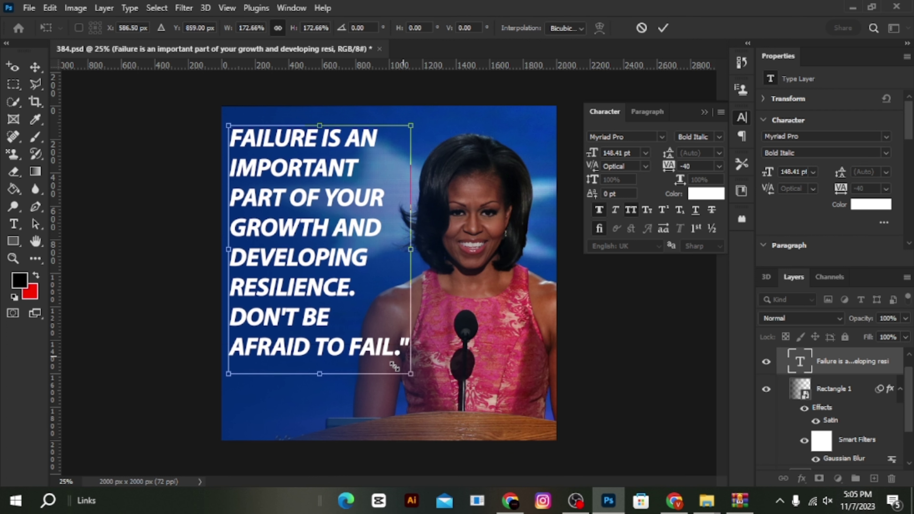
left_click_drag(305, 323, 305, 316)
key("Return")
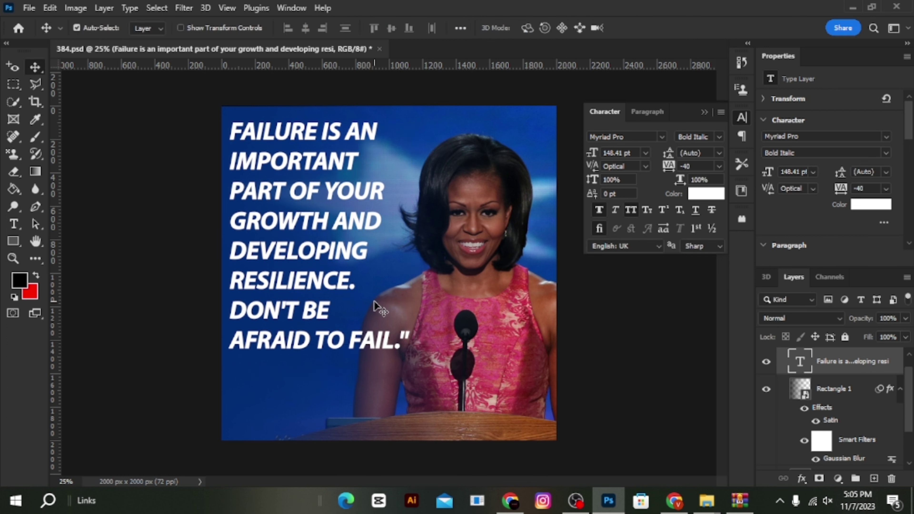
key("shift+Right")
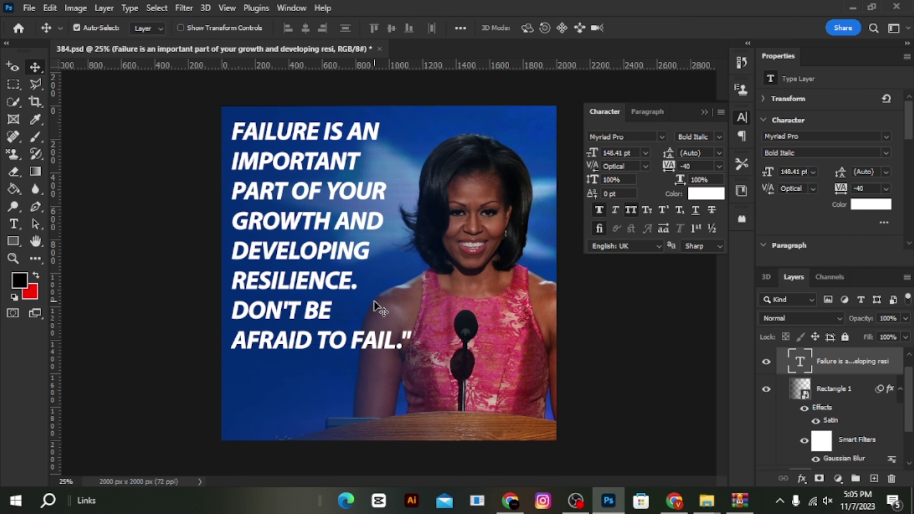
left_click(767, 362)
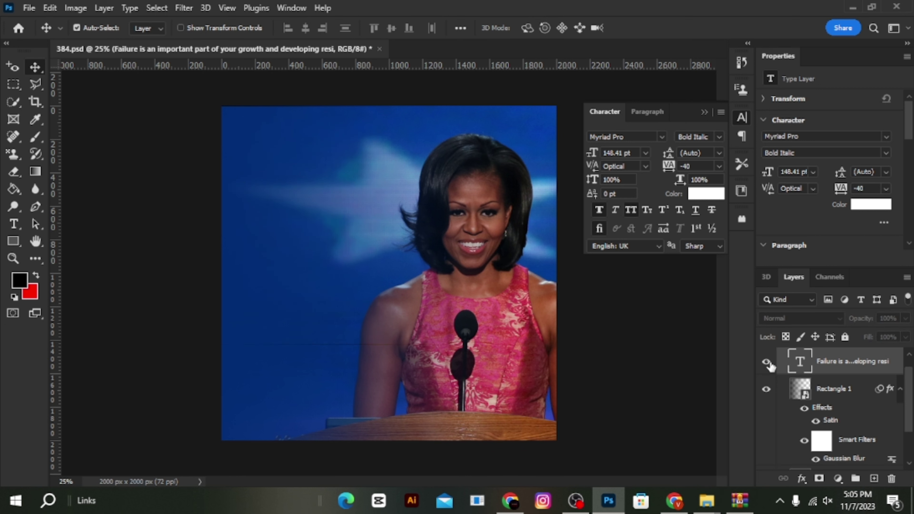
left_click(767, 362)
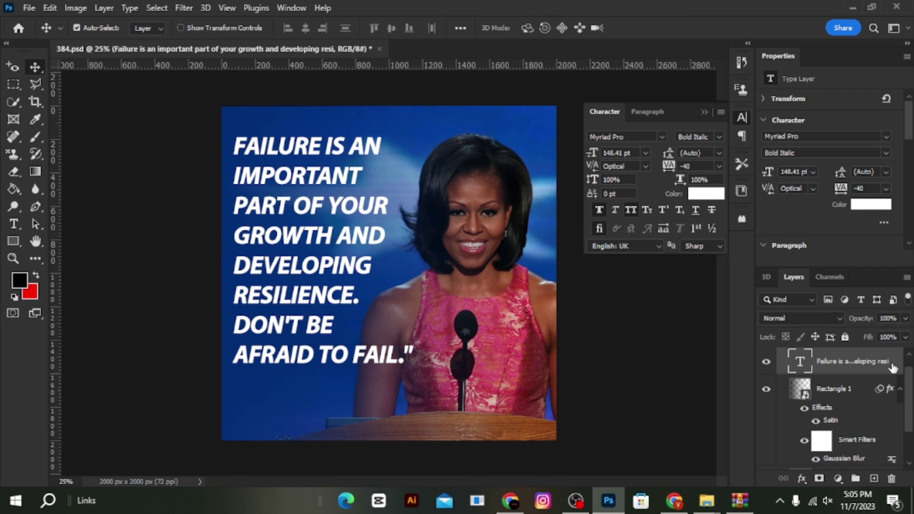
Add a drop shadow to the quote text and set its colour to black (#000000)
double_click(893, 368)
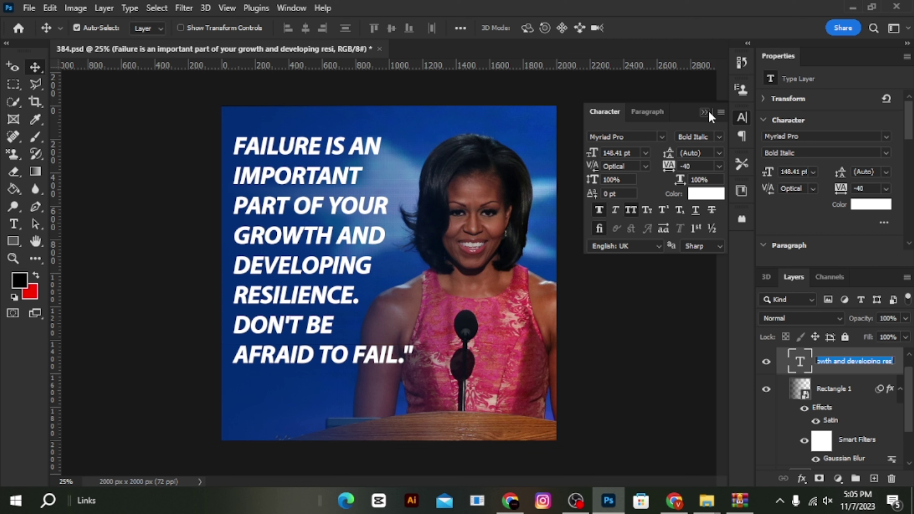
key("Return")
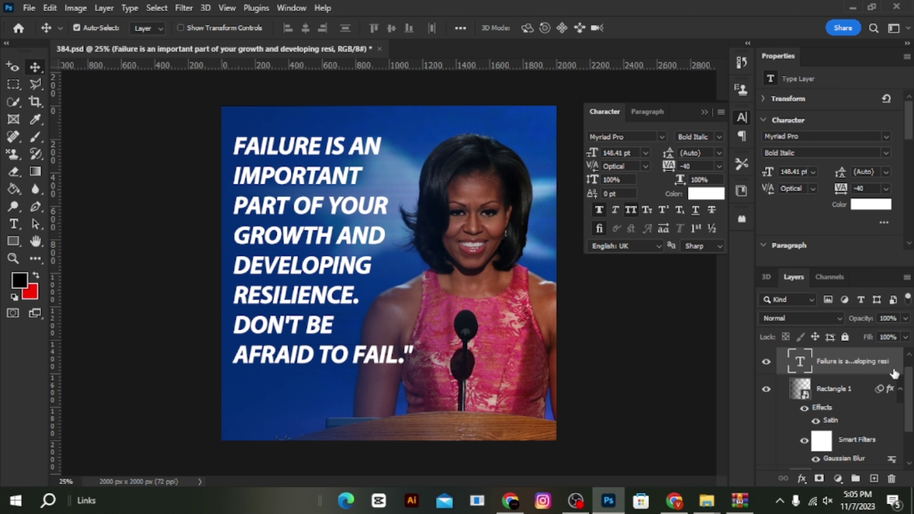
double_click(894, 374)
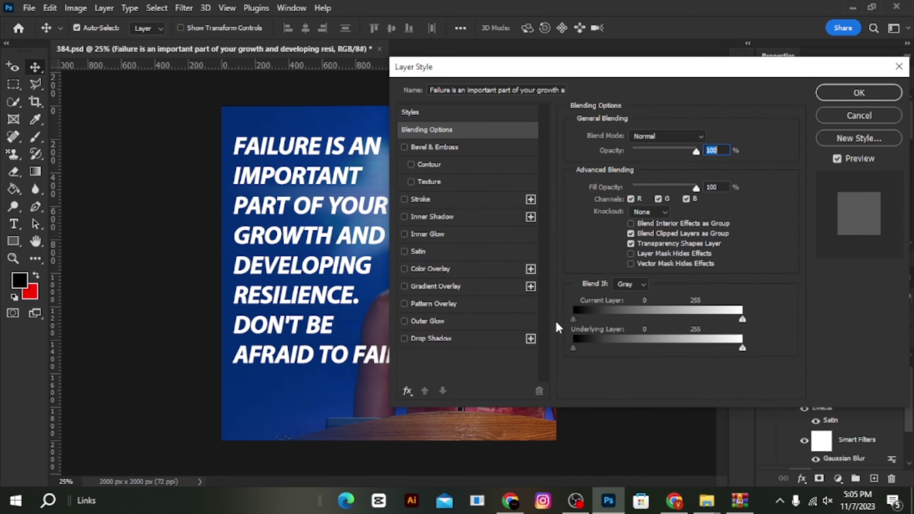
left_click(452, 340)
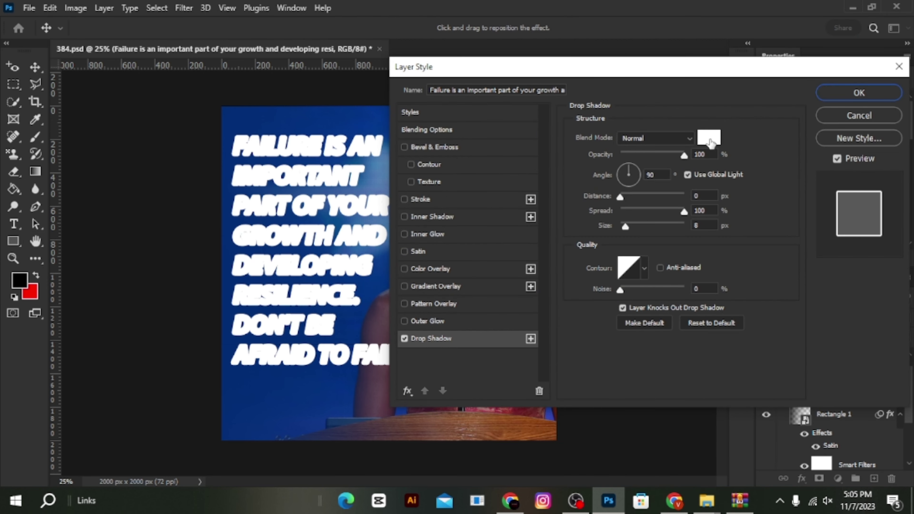
left_click(710, 141)
left_click_drag(747, 273, 747, 496)
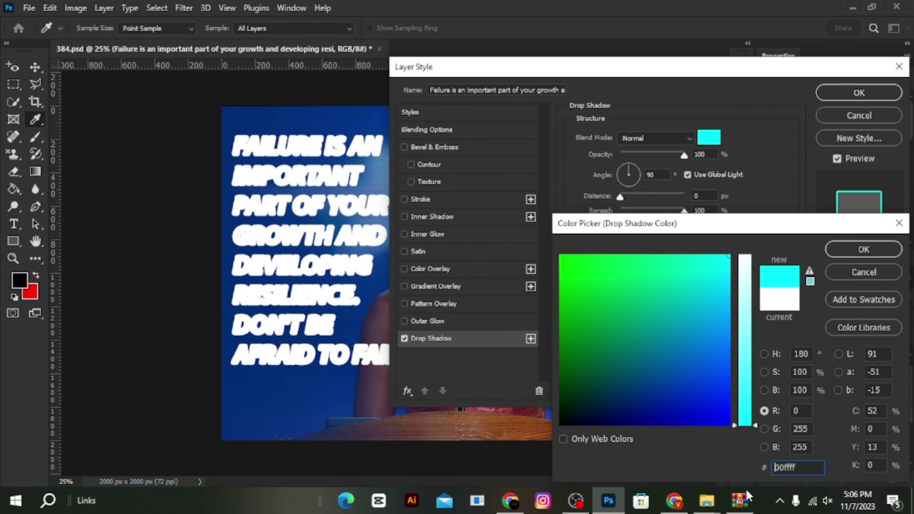
left_click_drag(586, 398, 559, 426)
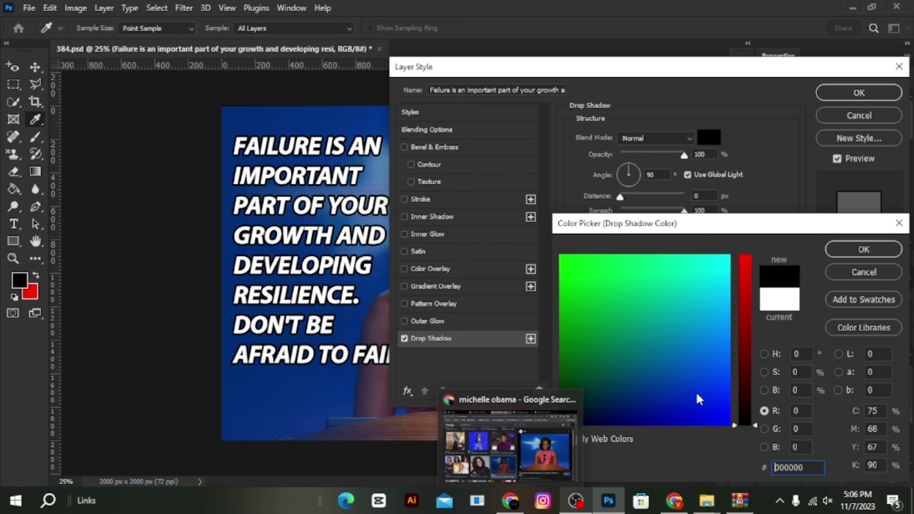
left_click(854, 252)
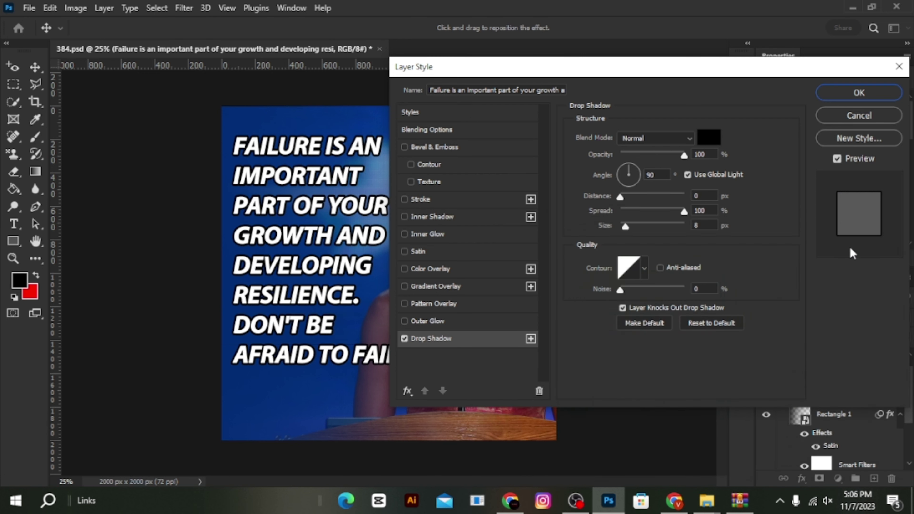
left_click(859, 93)
Draw a rectangle about 1108 × 1420 px around the quote and remove its fill
left_click(13, 241)
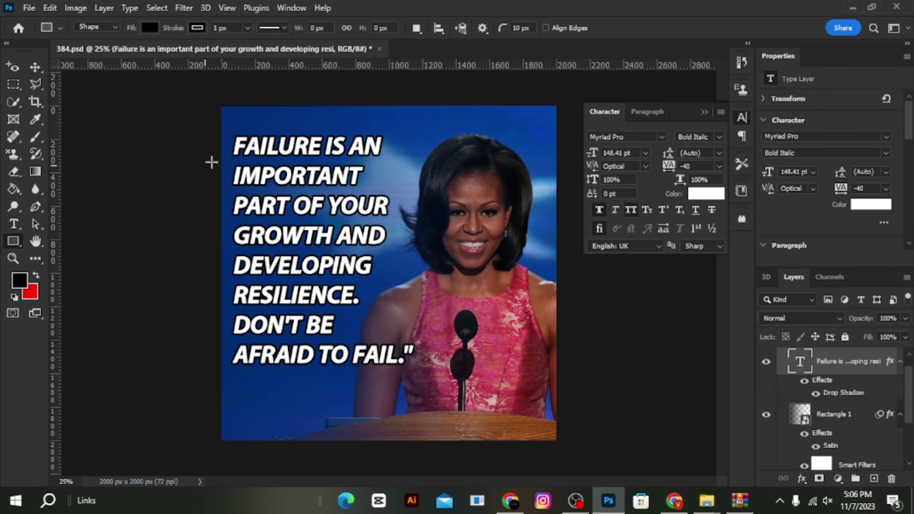
left_click_drag(231, 132, 416, 369)
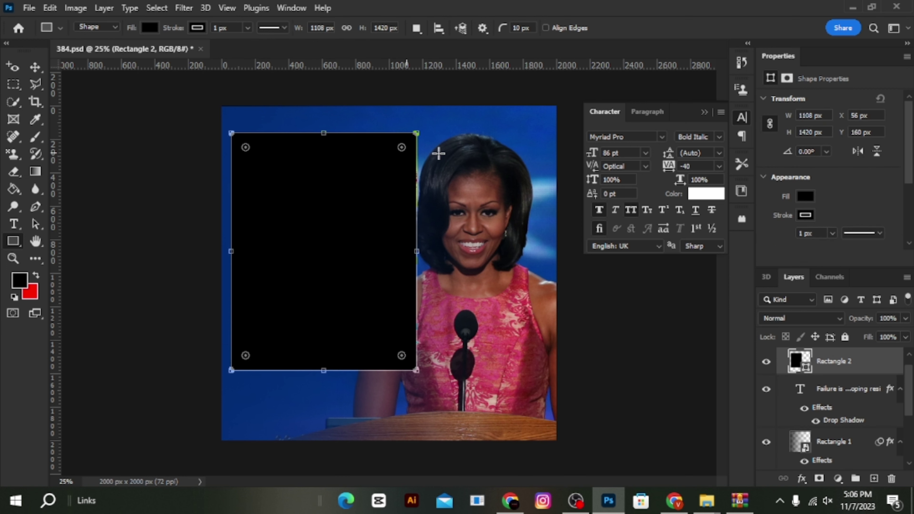
left_click(800, 201)
left_click(737, 223)
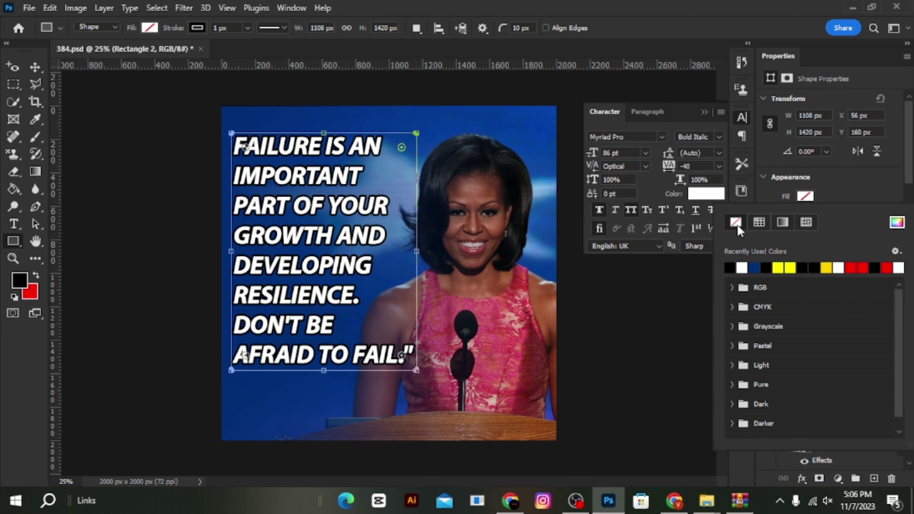
left_click(861, 177)
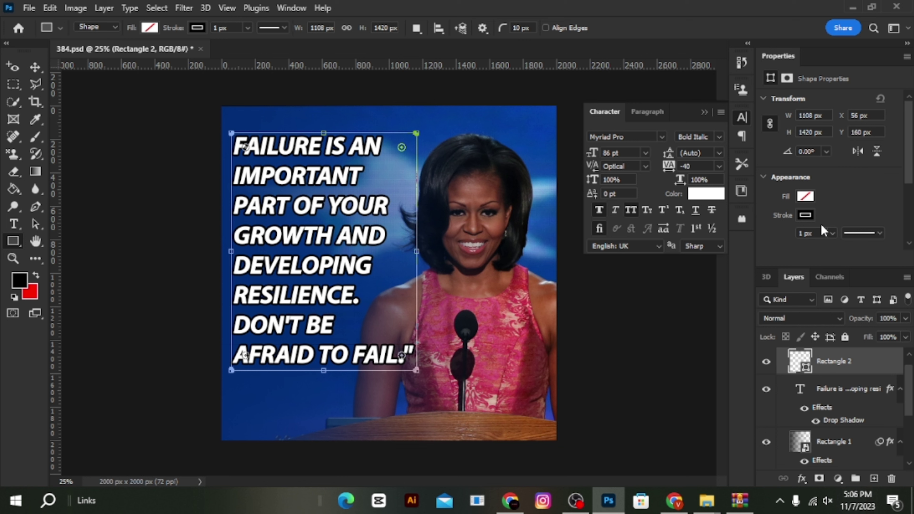
Give the rectangle around the quote a white stroke about 15.33 px wide
left_click(805, 215)
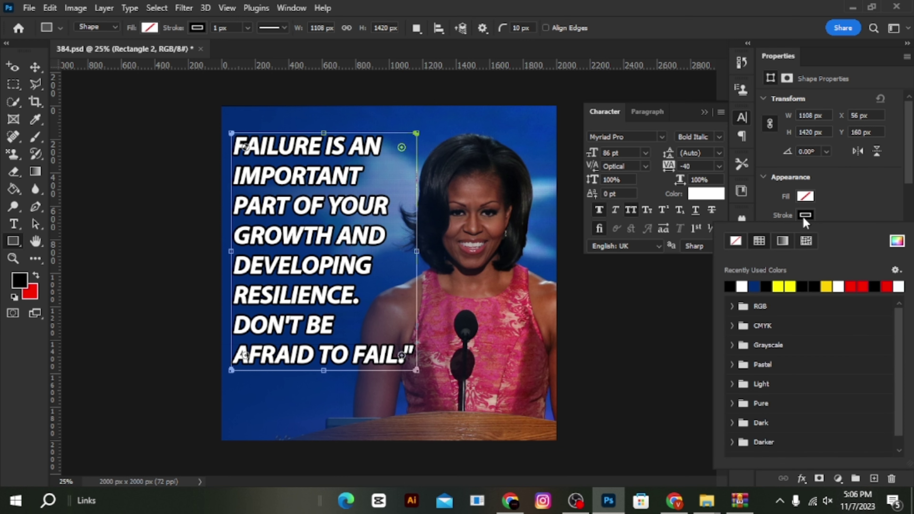
left_click(742, 286)
left_click(823, 194)
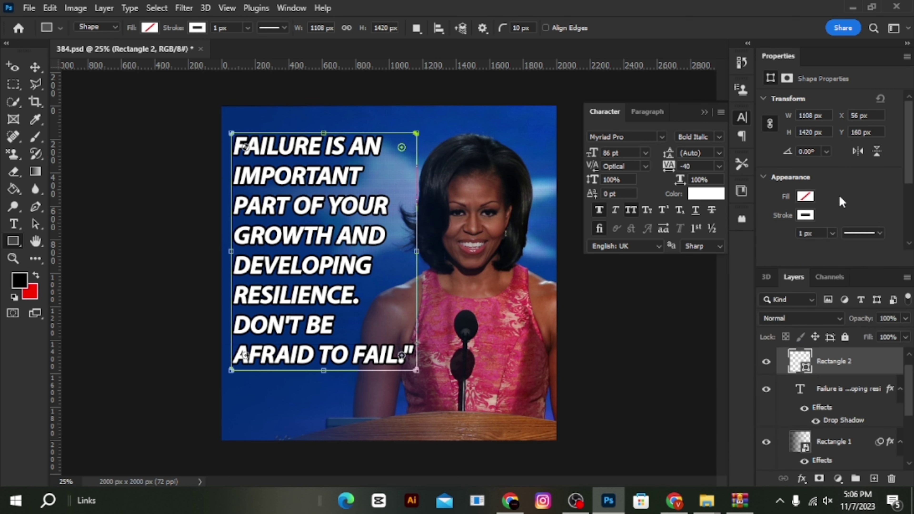
left_click(833, 233)
left_click_drag(821, 248, 842, 252)
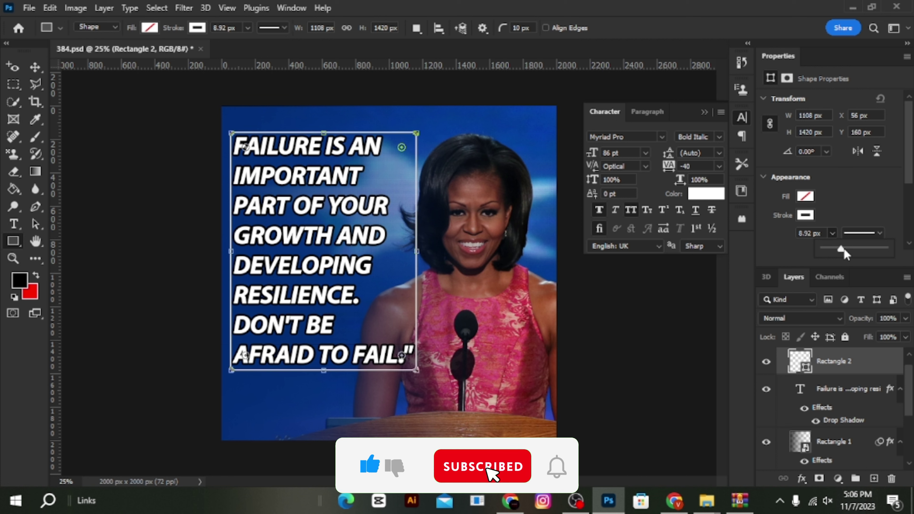
left_click_drag(845, 248, 848, 250)
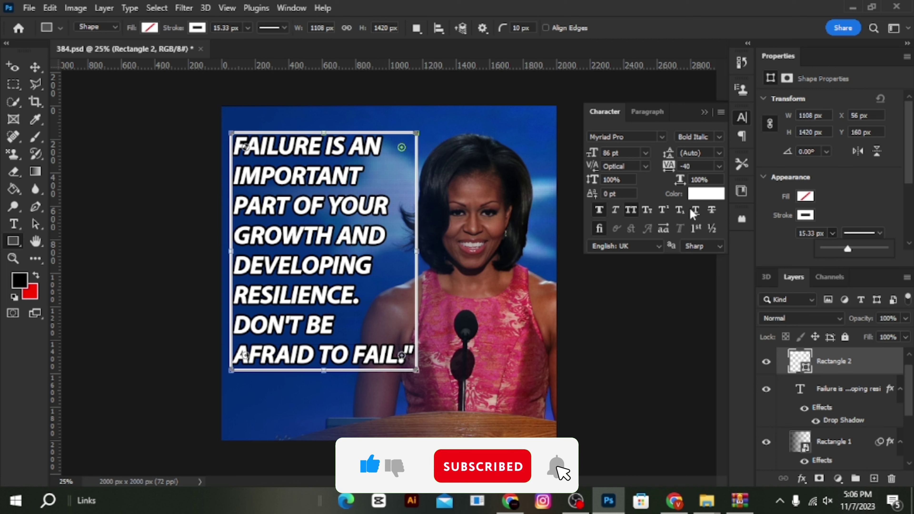
Round the corners of the frame around the quote and change its stroke to a dashed line
left_click_drag(401, 148, 389, 161)
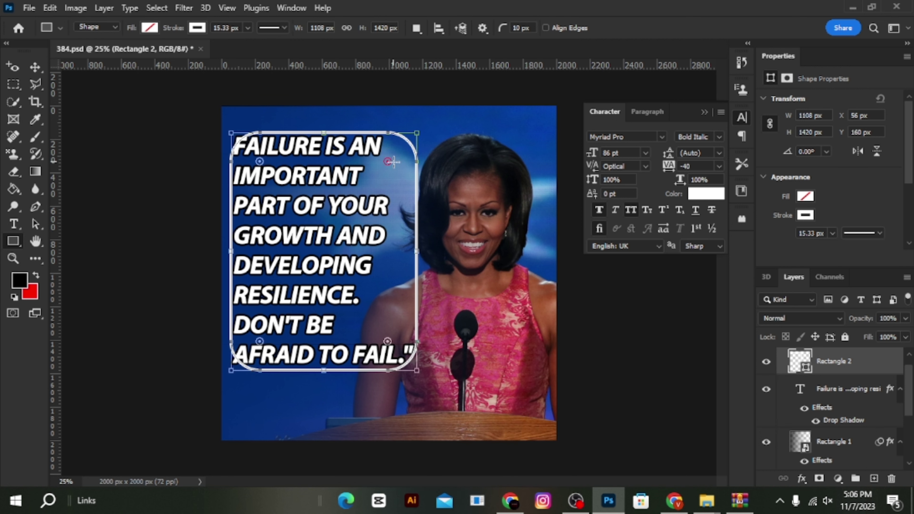
left_click(866, 234)
left_click(799, 298)
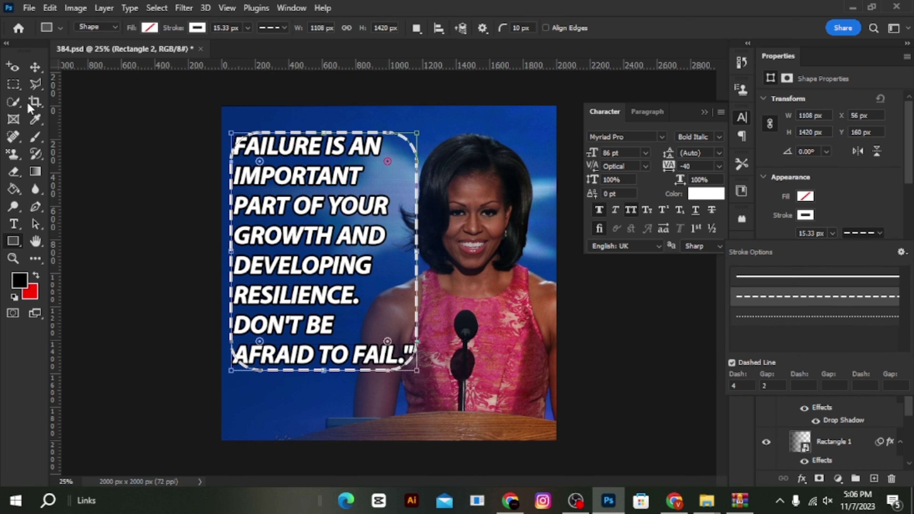
Stretch the dashed frame to about 1171.81 × 1567.1 px so it leaves more space around the quote
left_click(34, 67)
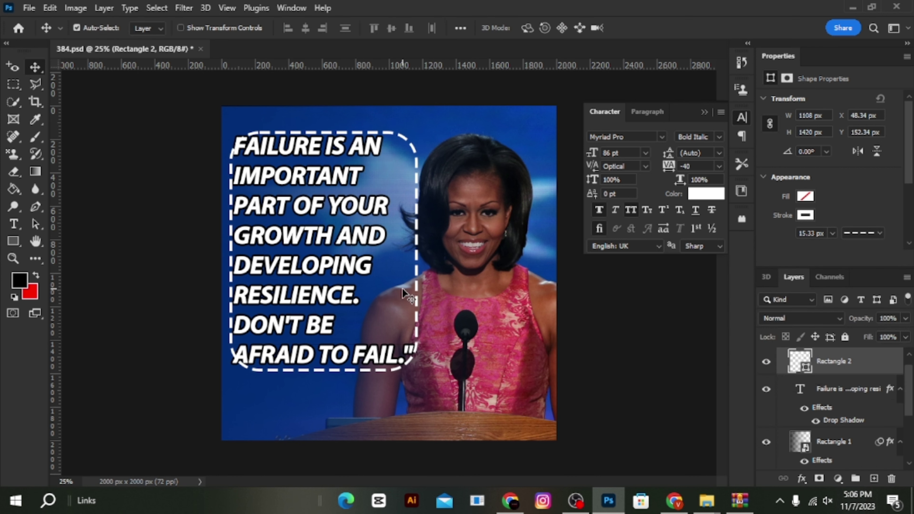
key("ctrl+t")
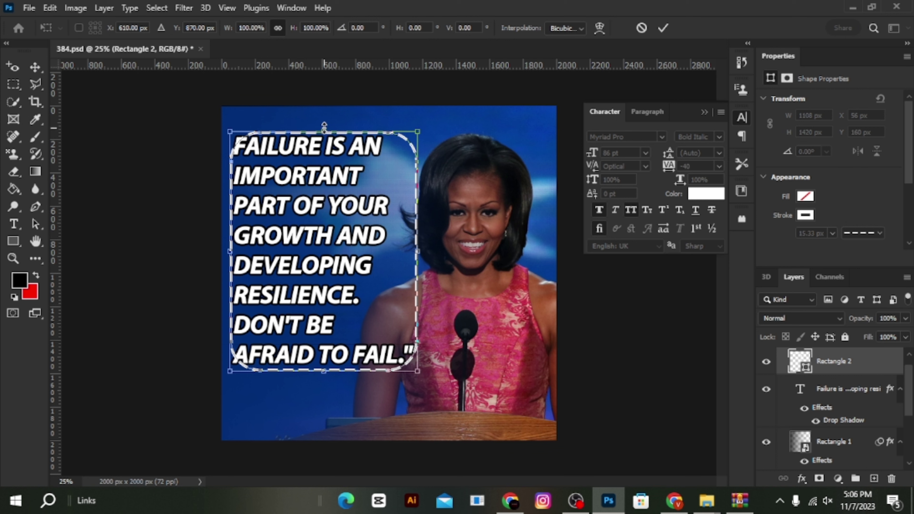
left_click_drag(324, 127, 324, 118)
left_click_drag(341, 185, 338, 182)
left_click_drag(318, 377, 319, 392)
left_click_drag(415, 254, 426, 253)
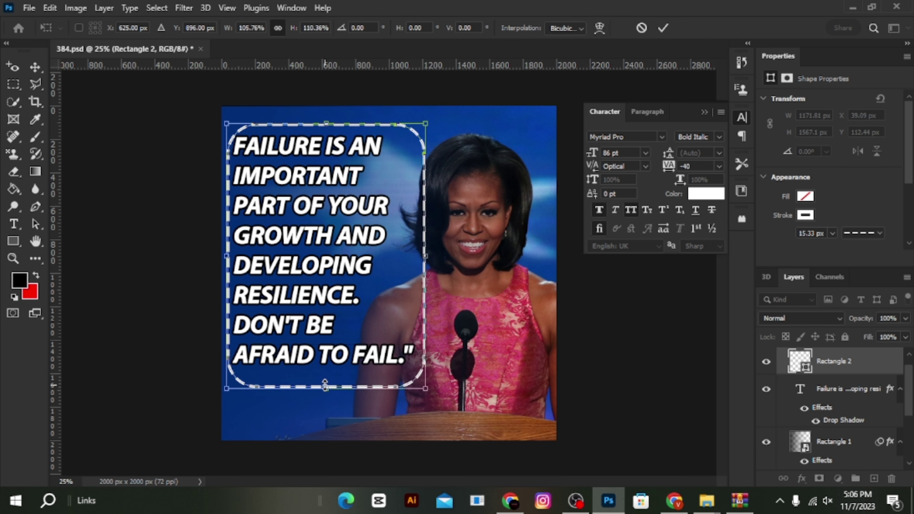
key("Return")
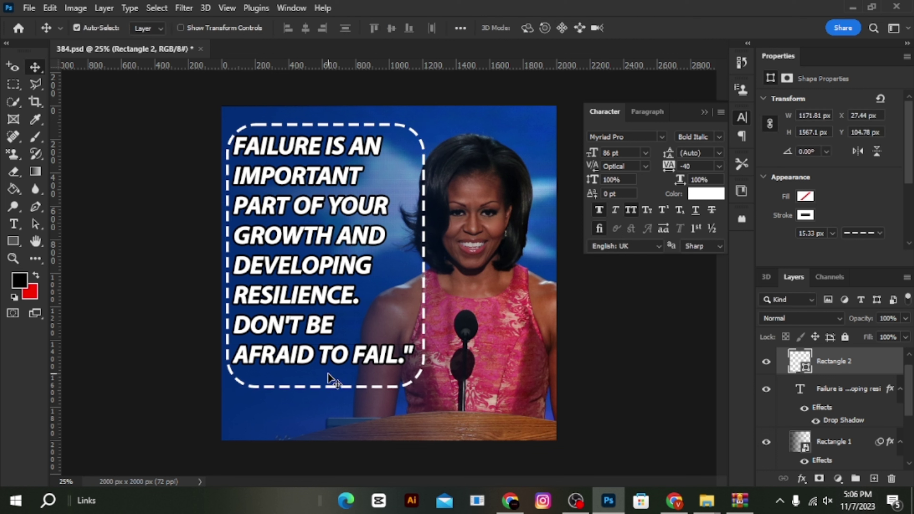
Nudge the dashed frame up and left to X 15.44 px, Y 96.78 px, and shift the photo right to X 121 px
key("Up")
key("Up")
key("Up")
key("Up")
key("Up")
key("Up")
key("Up")
key("Up")
key("Left")
key("Left")
key("Left")
key("Left")
key("Left")
key("Left")
key("Left")
key("Left")
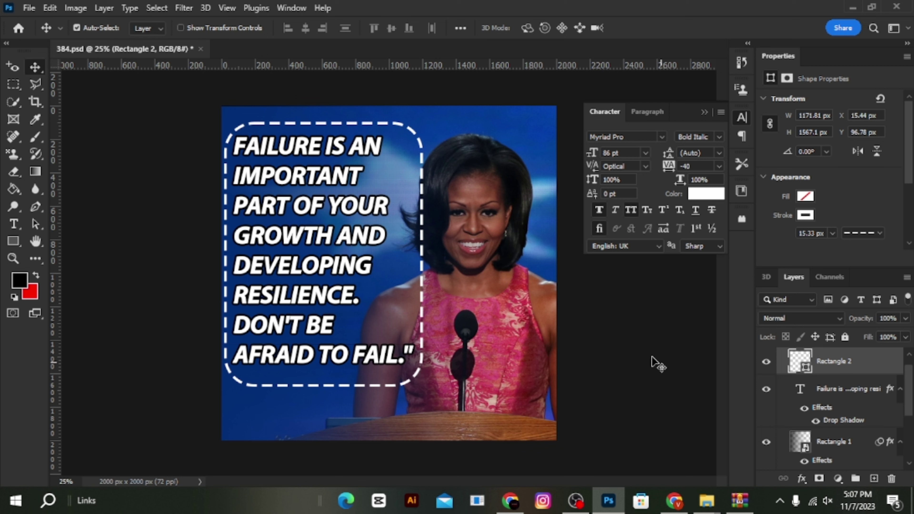
left_click_drag(500, 305, 522, 303)
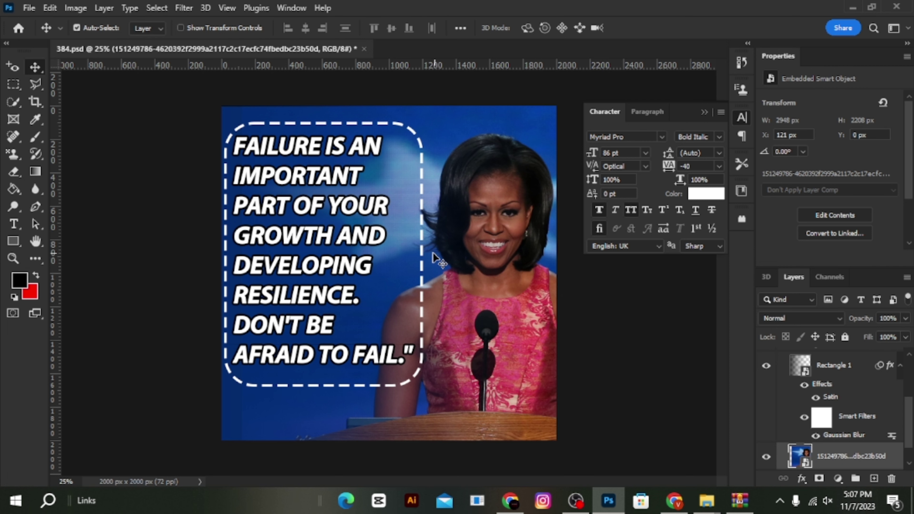
Add a black drop shadow to the dashed frame with 100% spread and 8 px size
left_click(423, 253)
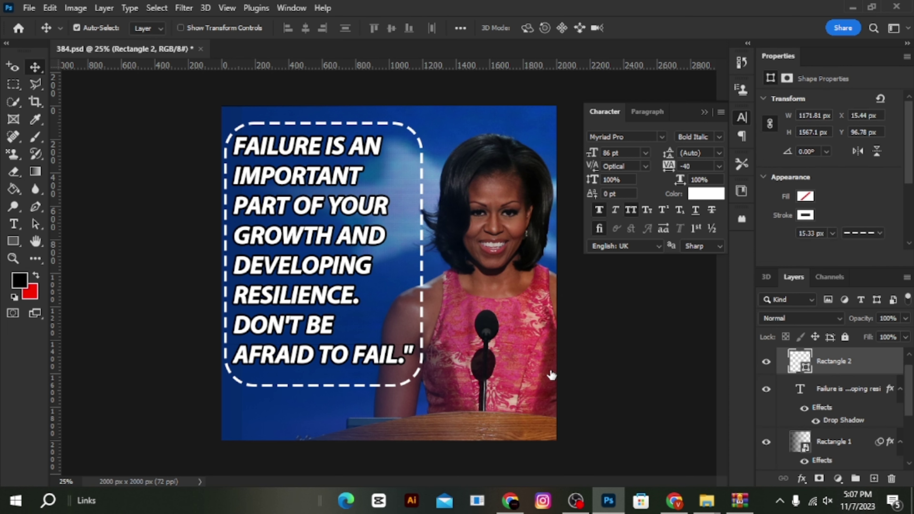
left_click(441, 339)
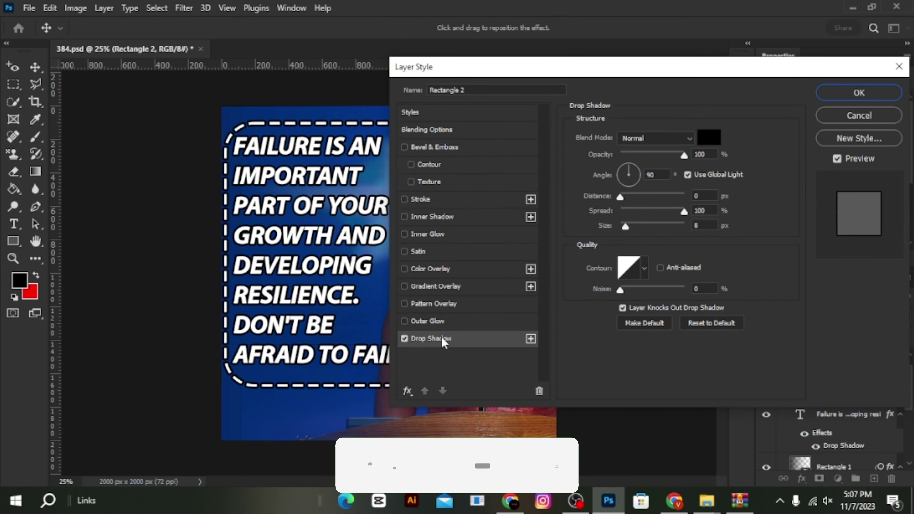
left_click(859, 93)
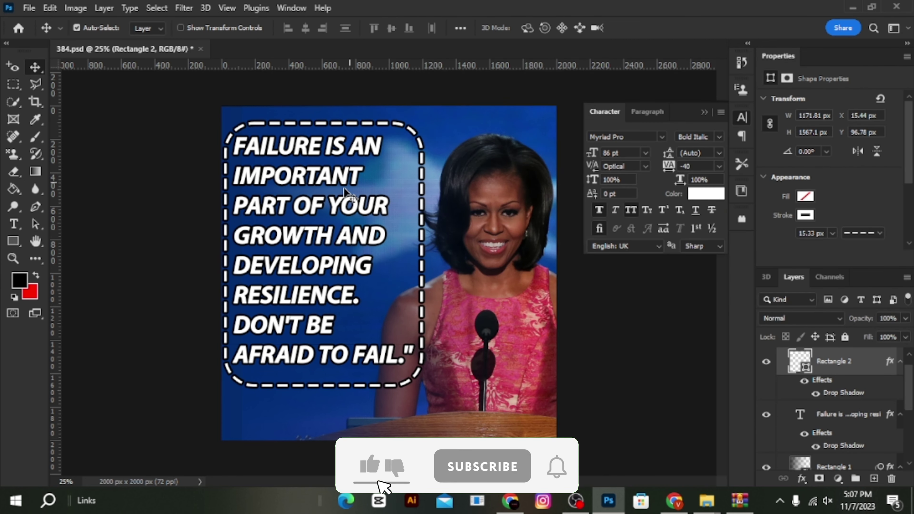
Select the quote text and its dashed frame together and scale both down proportionally
left_click(429, 373)
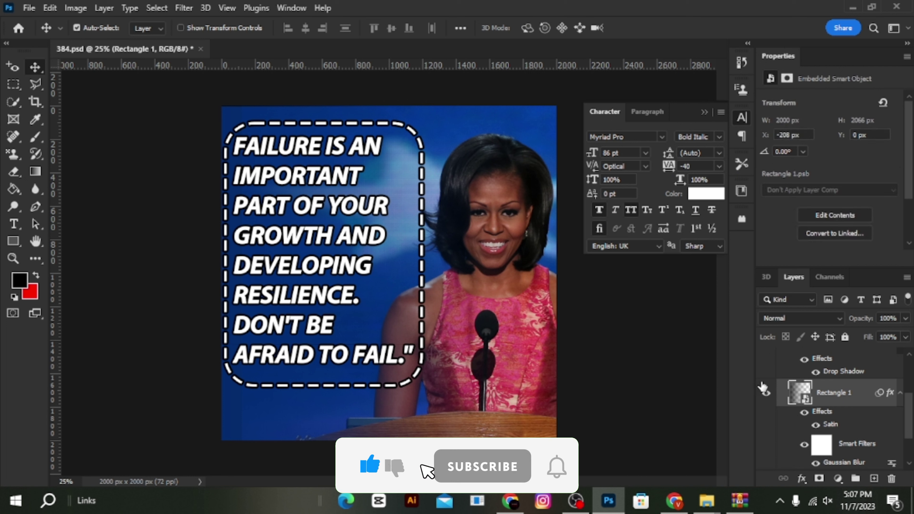
scroll(821, 382, "up", 2)
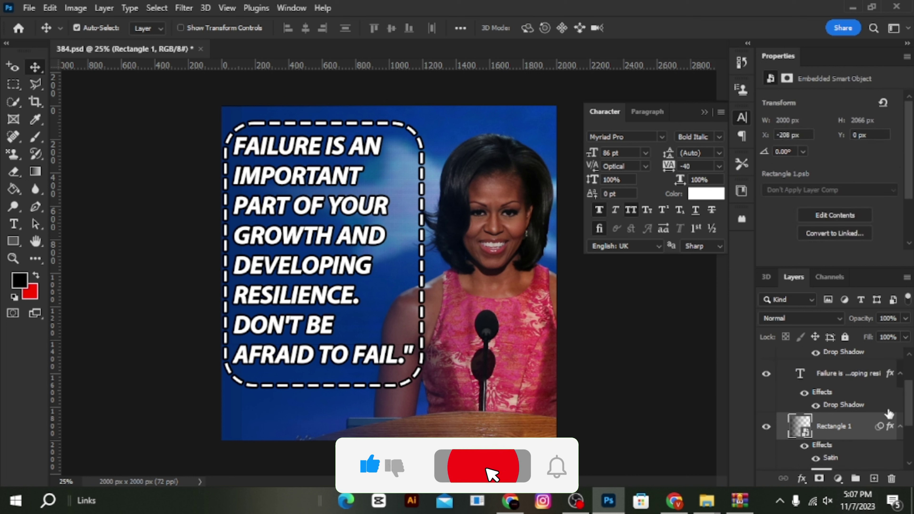
left_click(822, 378)
scroll(825, 379, "up", 3)
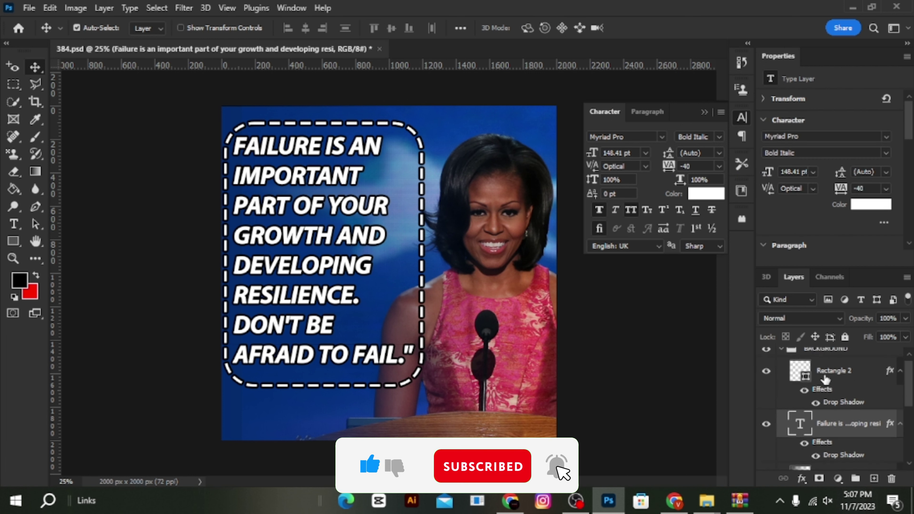
left_click(825, 379)
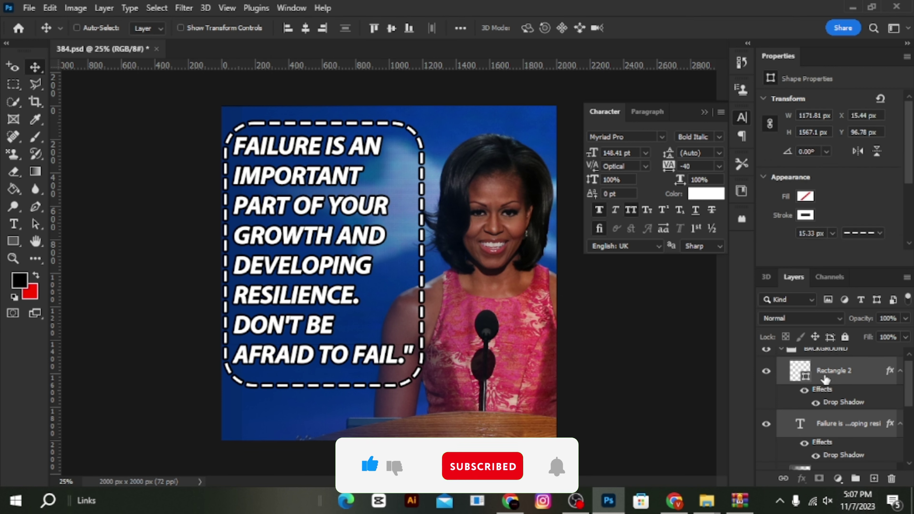
key("ctrl+t")
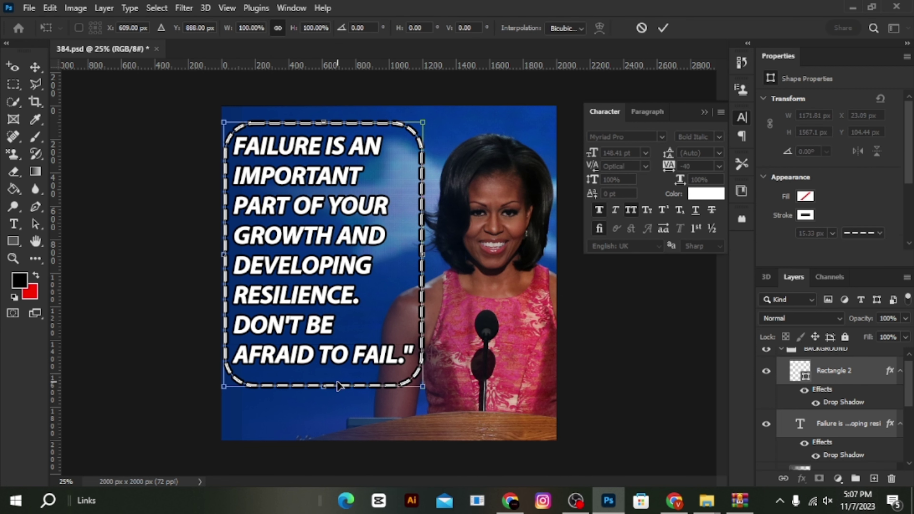
left_click_drag(323, 393, 320, 352)
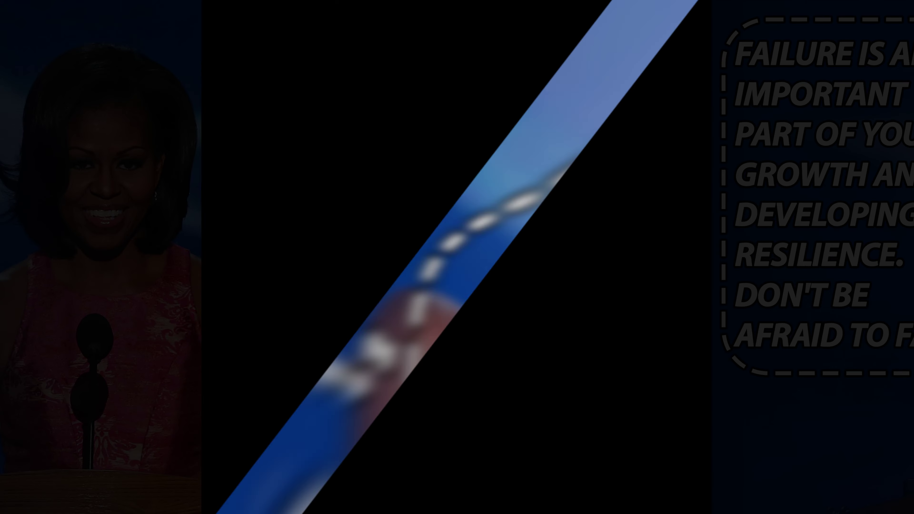